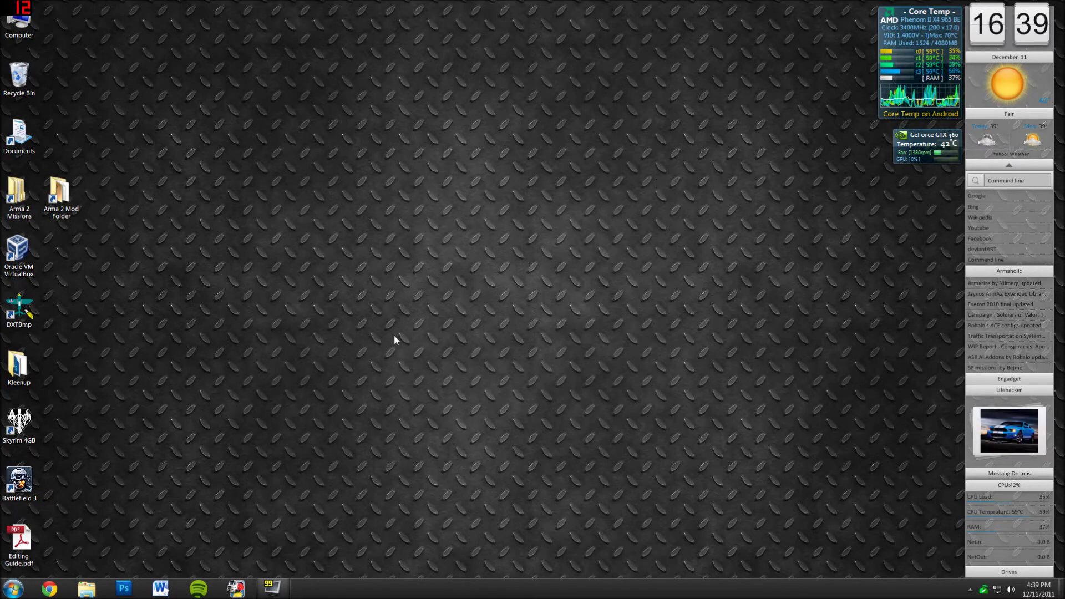
- Launch Google Chrome from the taskbar
left_click(51, 589)
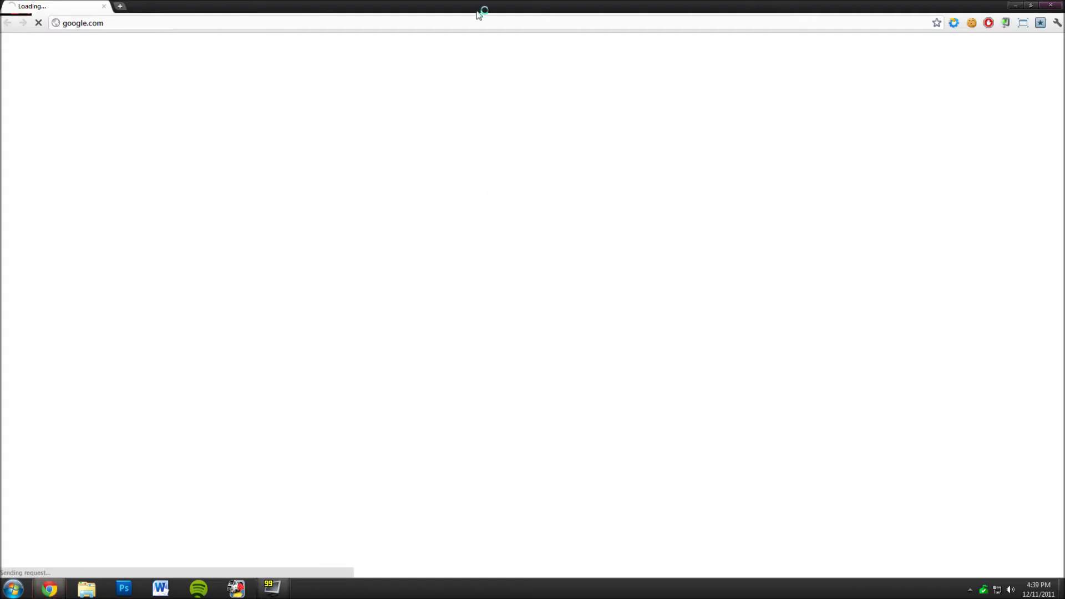
- Go to dropbox.com and reach the Create an account form via Log in
key("ctrl+l")
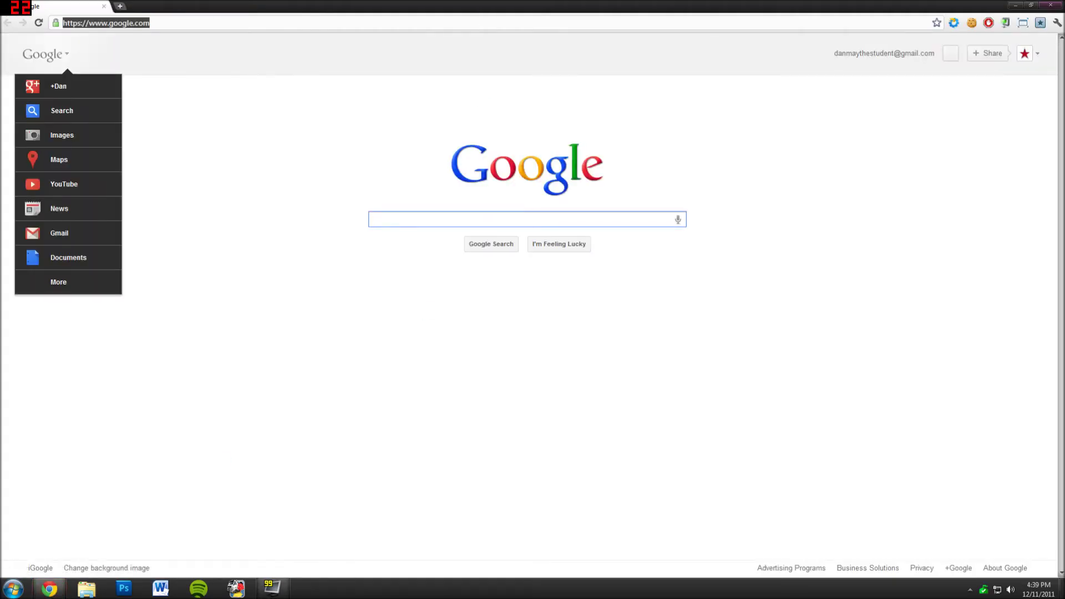
type("dropbox")
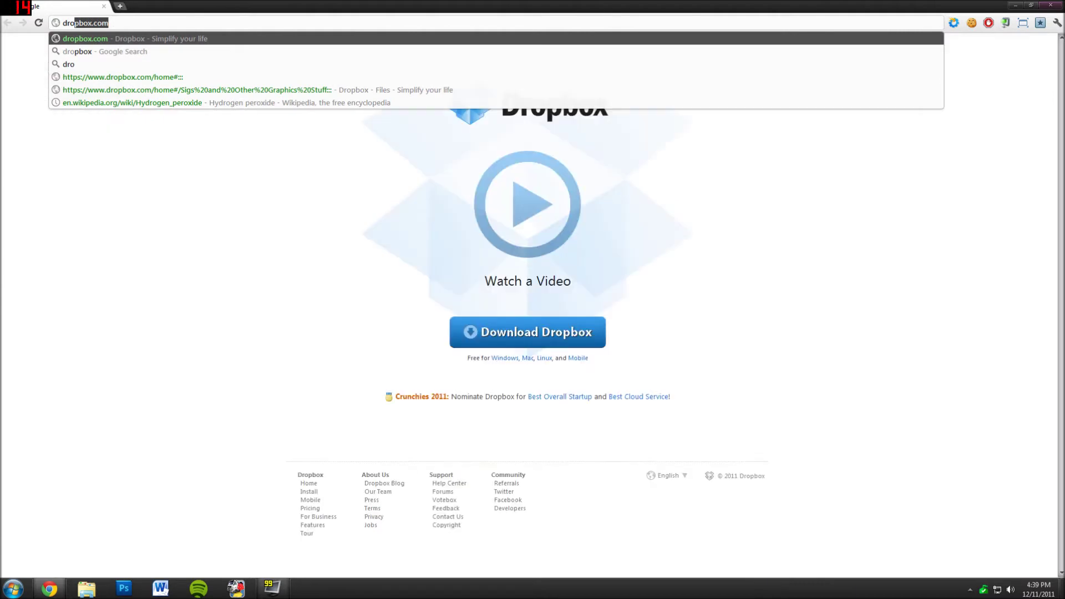
key("Return")
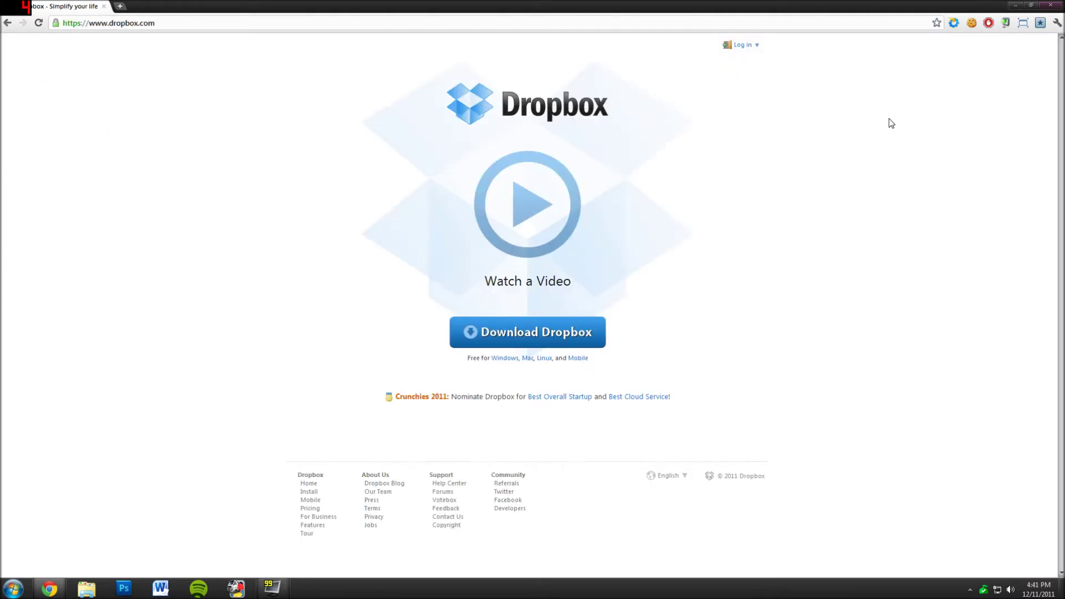
left_click(746, 47)
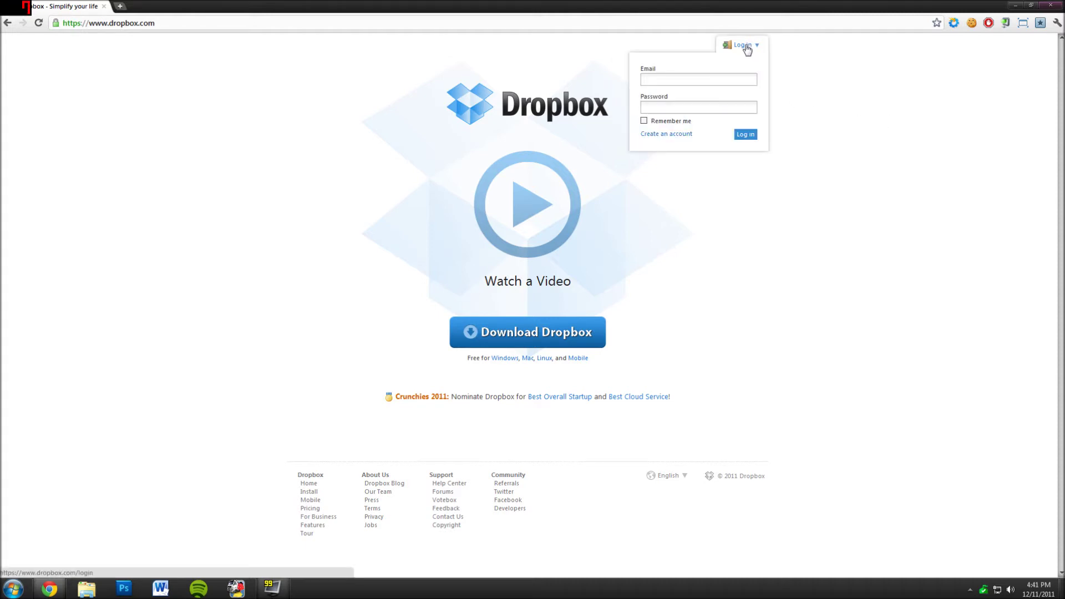
left_click(680, 135)
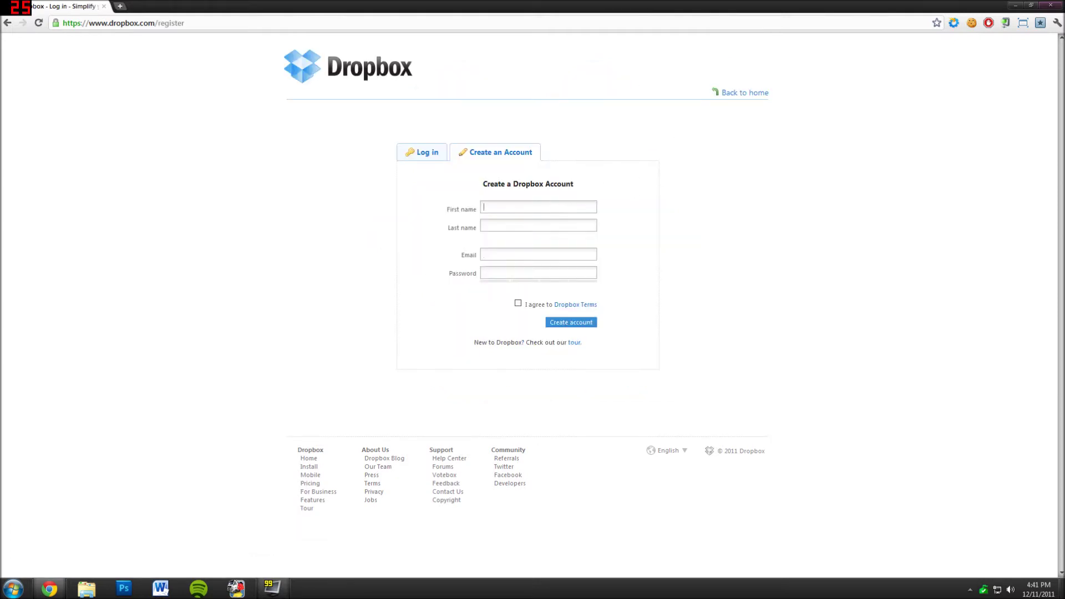
- Fill in the sign-up form with the user's first name, last name, e-mail and password
type("GTS")
key("Tab")
type("American Edition")
key("Tab")
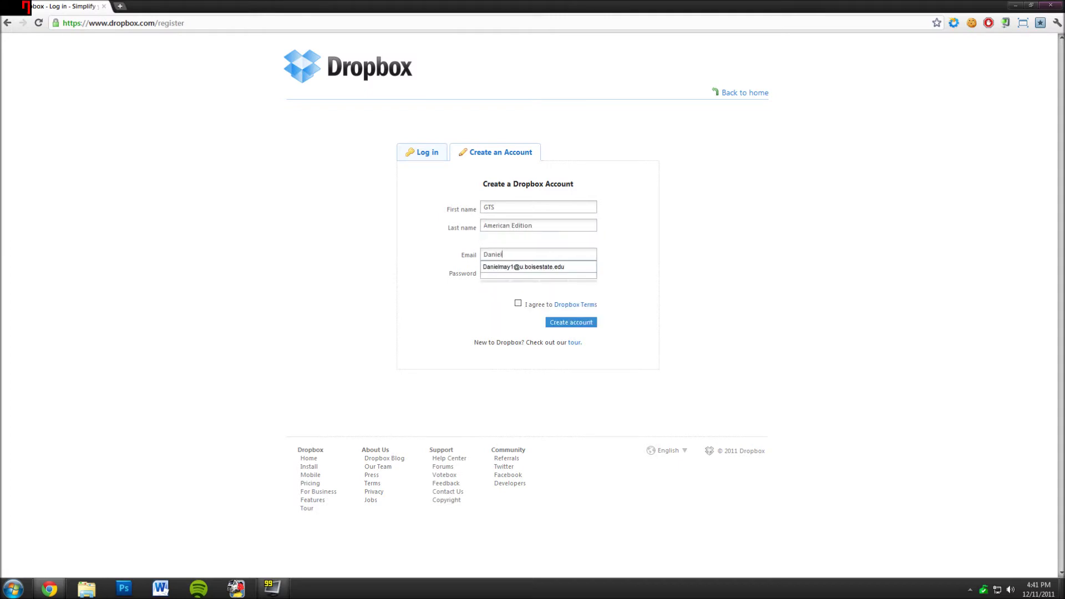
left_click(560, 267)
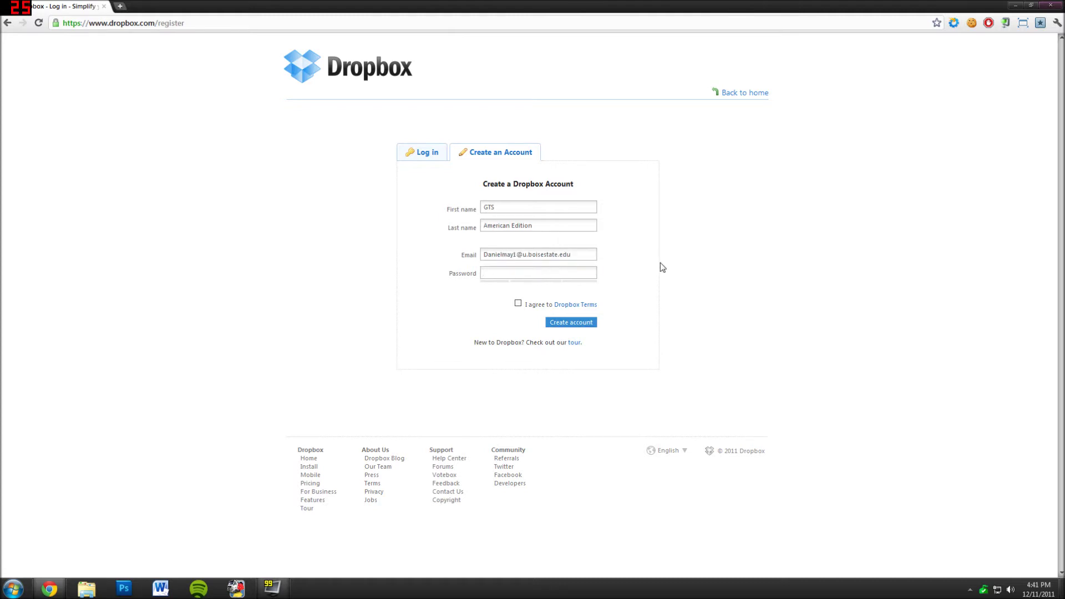
type("•••••••••")
- Accept the Dropbox Terms, create the account, and keep the Dropbox 1.2.49.exe download
left_click(518, 304)
left_click(587, 324)
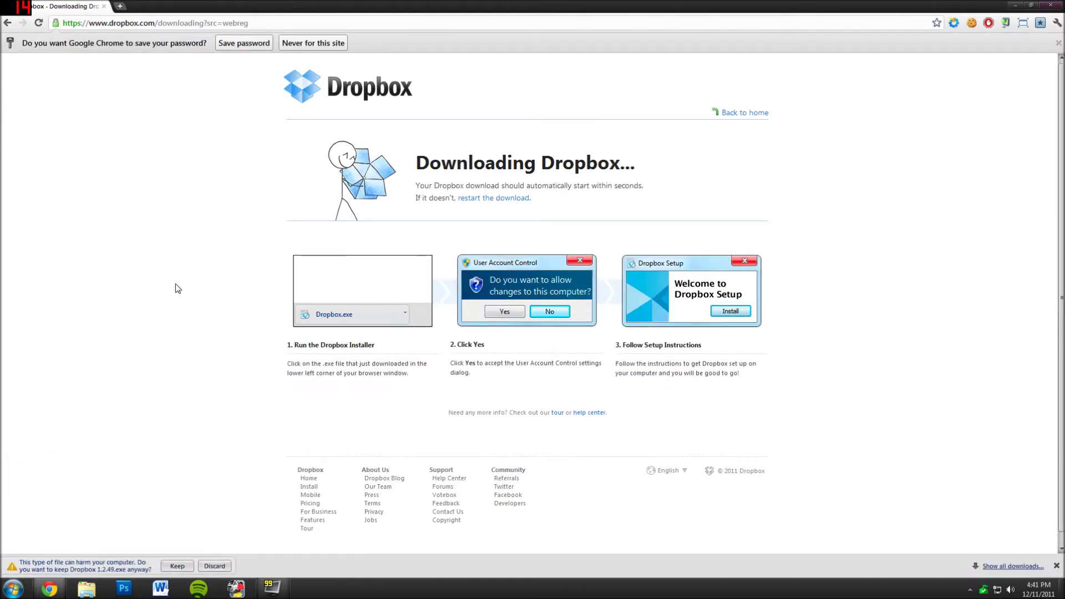
left_click(179, 566)
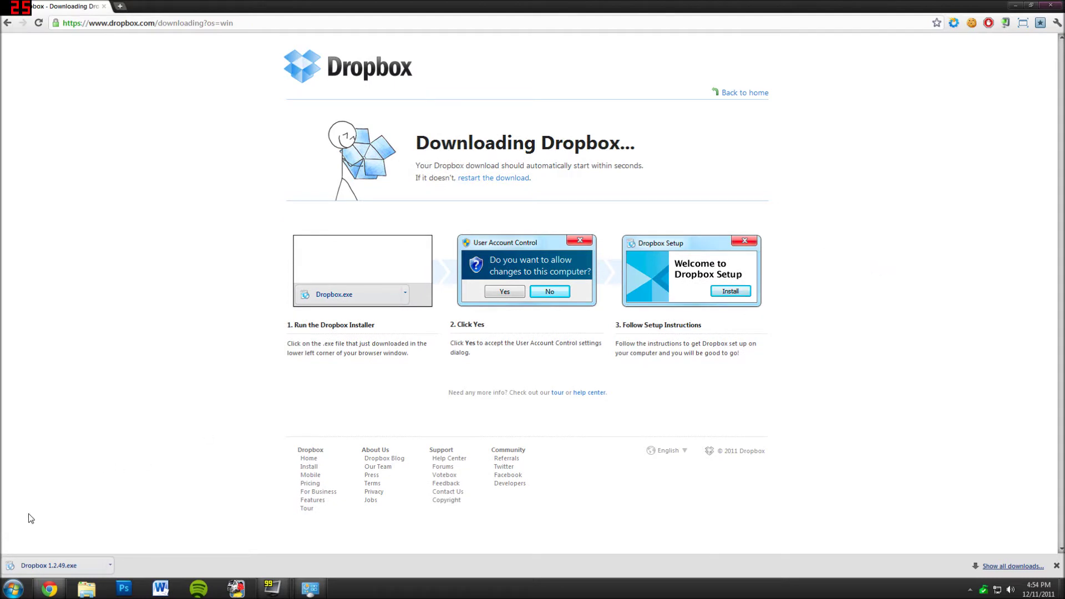
- Run Dropbox 1.2.49.exe, allow it past the security warning, and install it
left_click(49, 566)
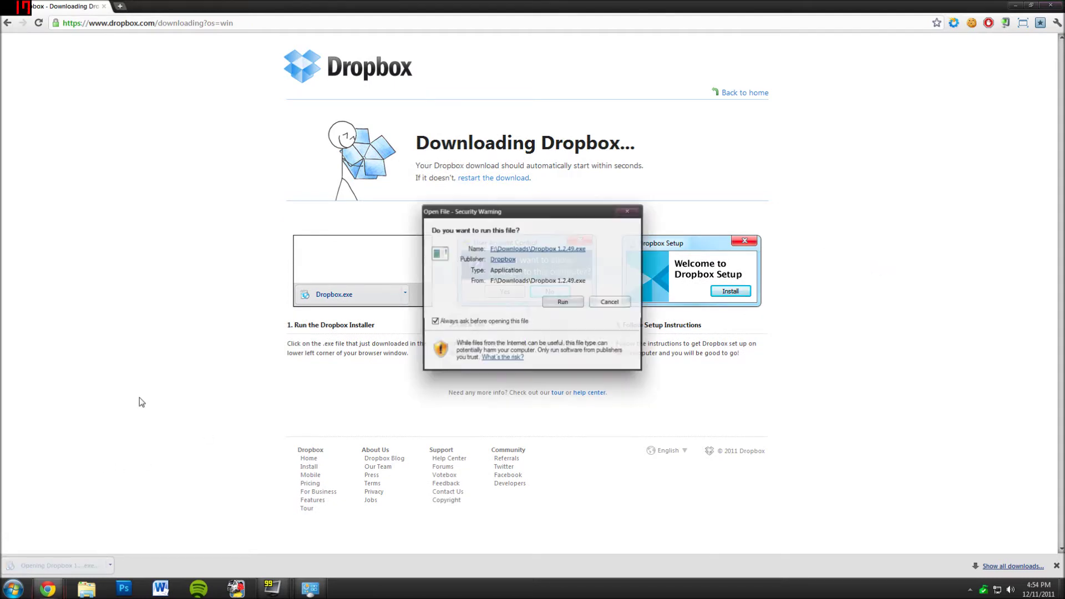
left_click(561, 303)
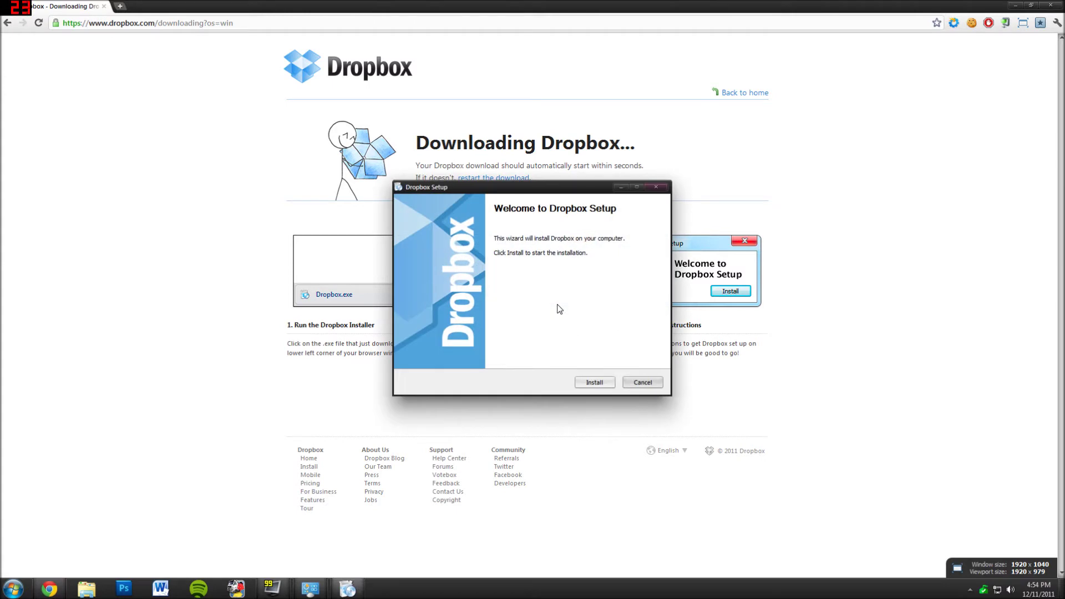
left_click(592, 382)
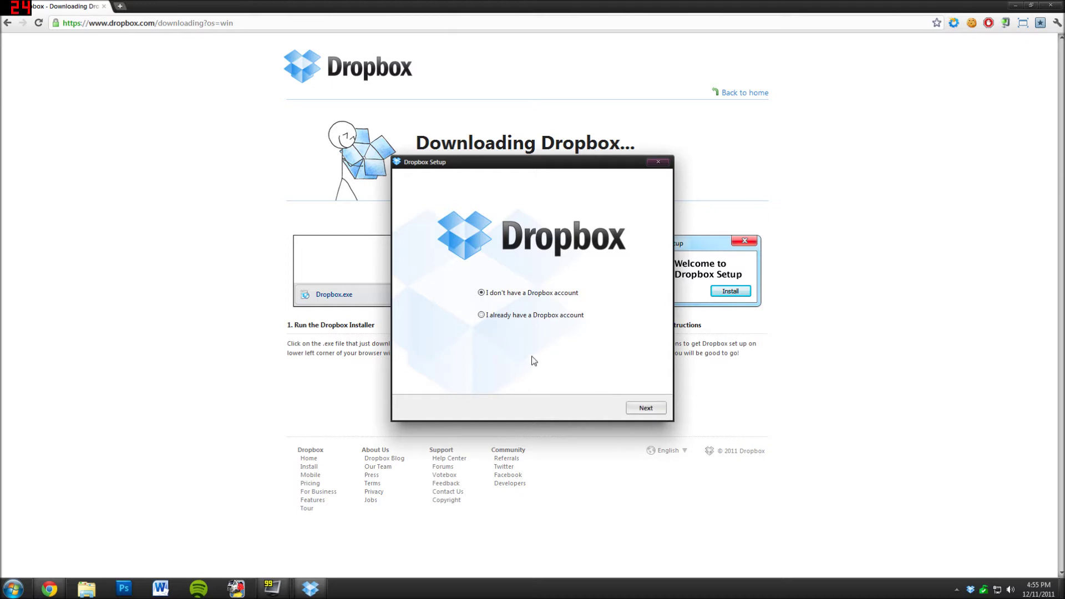
- Sign in with the existing account's e-mail and password as computer Taurus, keeping the free 2 GB plan
left_click(482, 315)
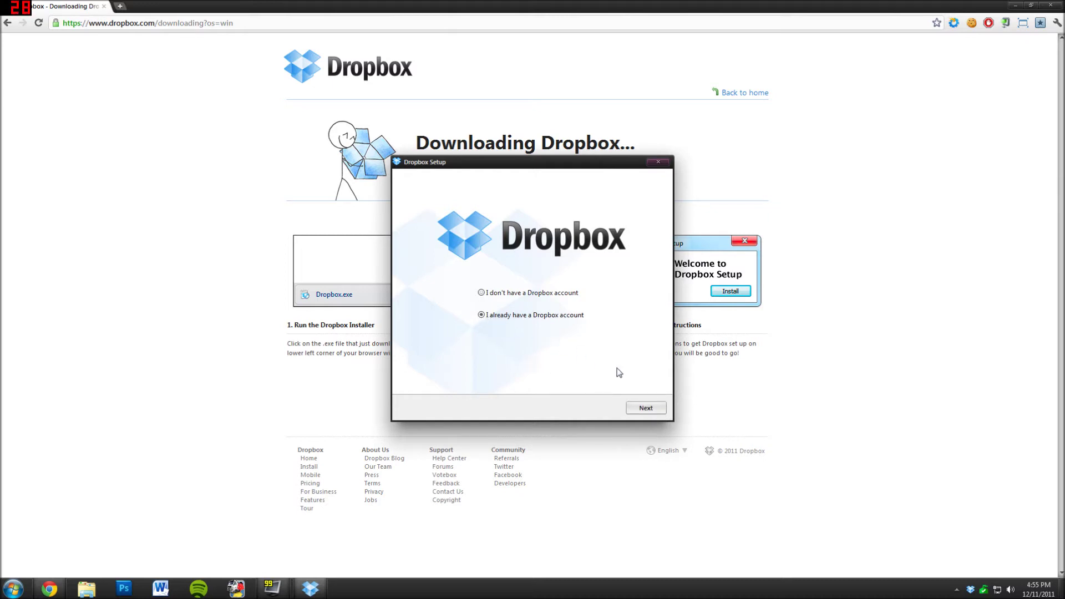
left_click(643, 407)
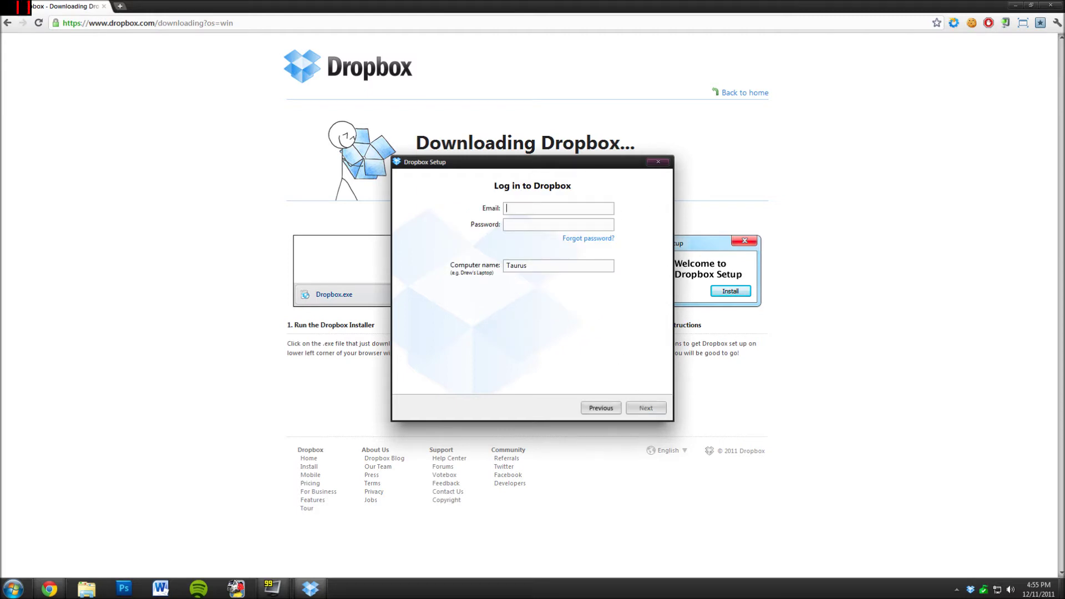
key("Tab")
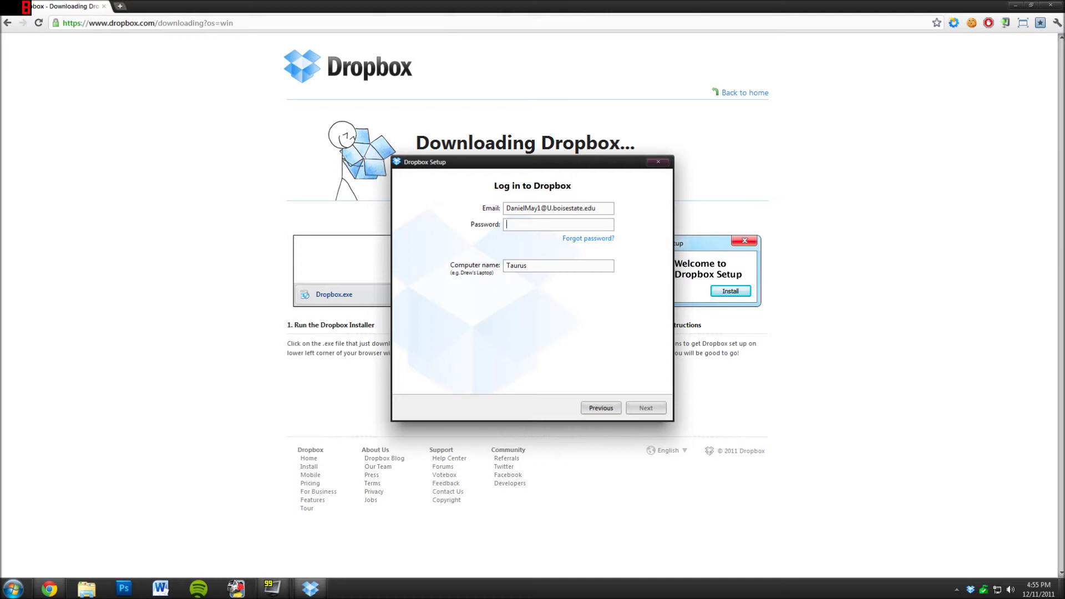
type("*********")
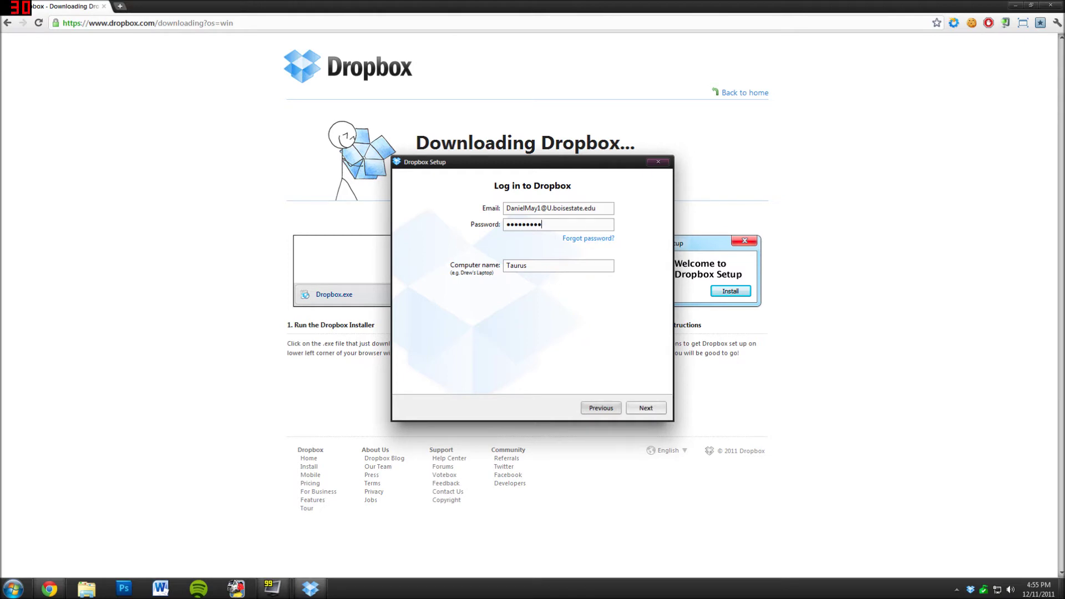
double_click(522, 266)
left_click(642, 406)
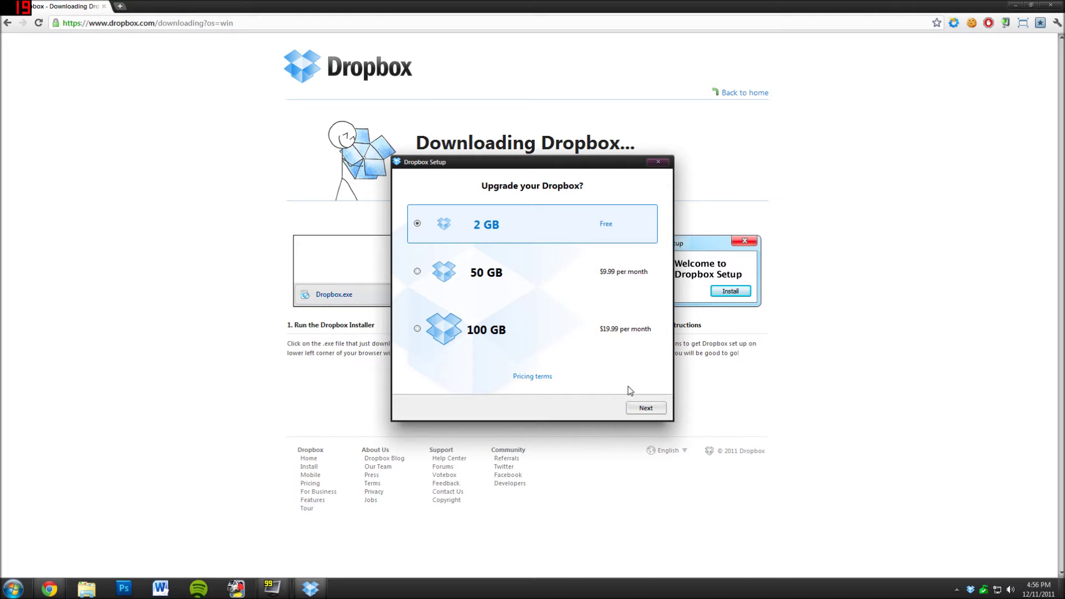
left_click(646, 409)
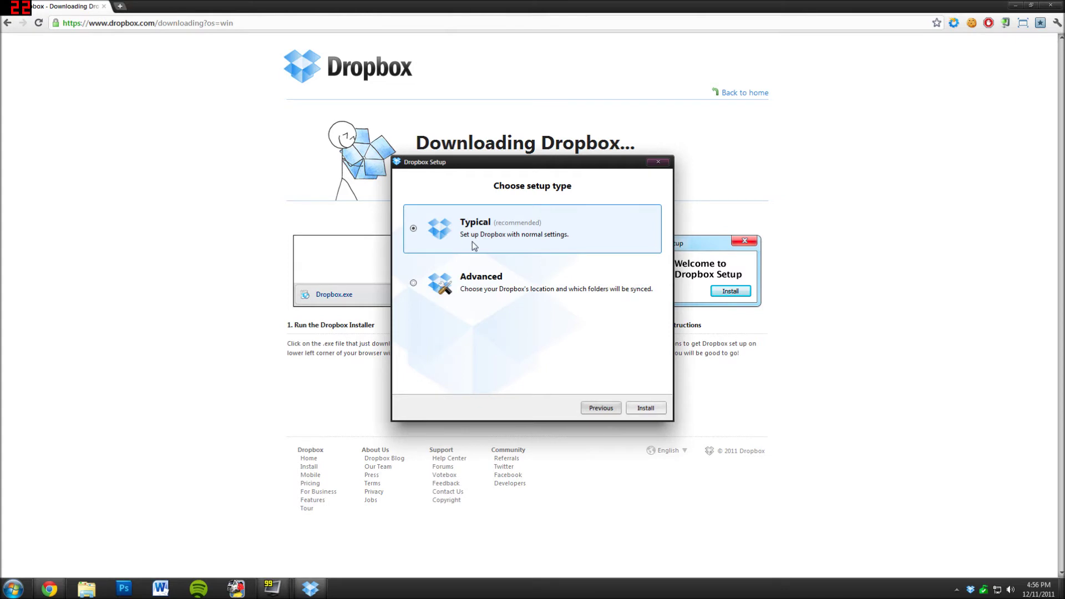
- Choose Advanced setup with a custom location, selecting the Dropbox folder on Data Drive (F:)
left_click(414, 284)
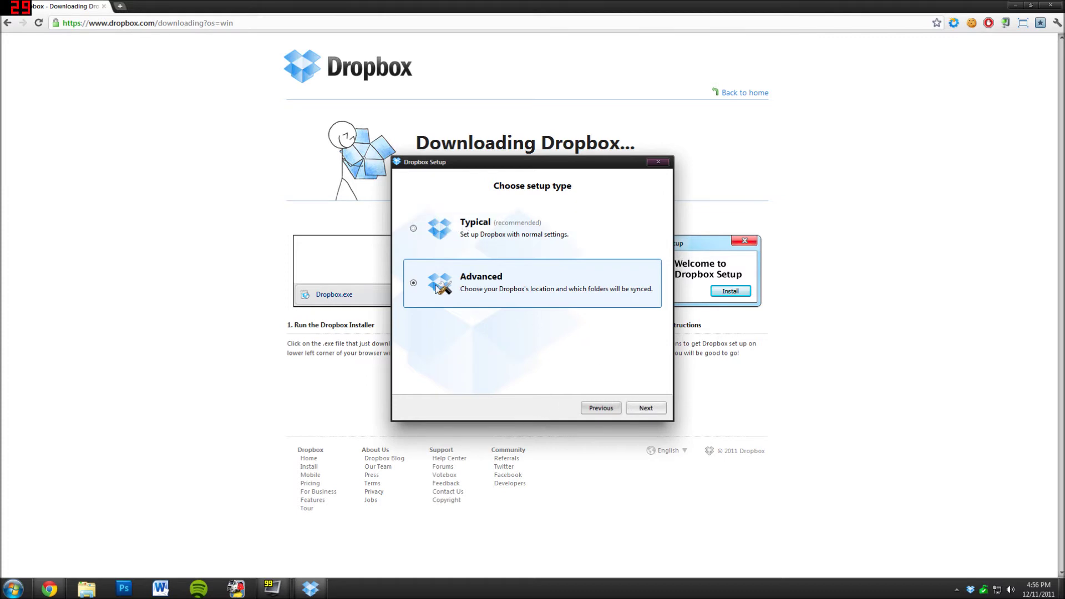
left_click(656, 409)
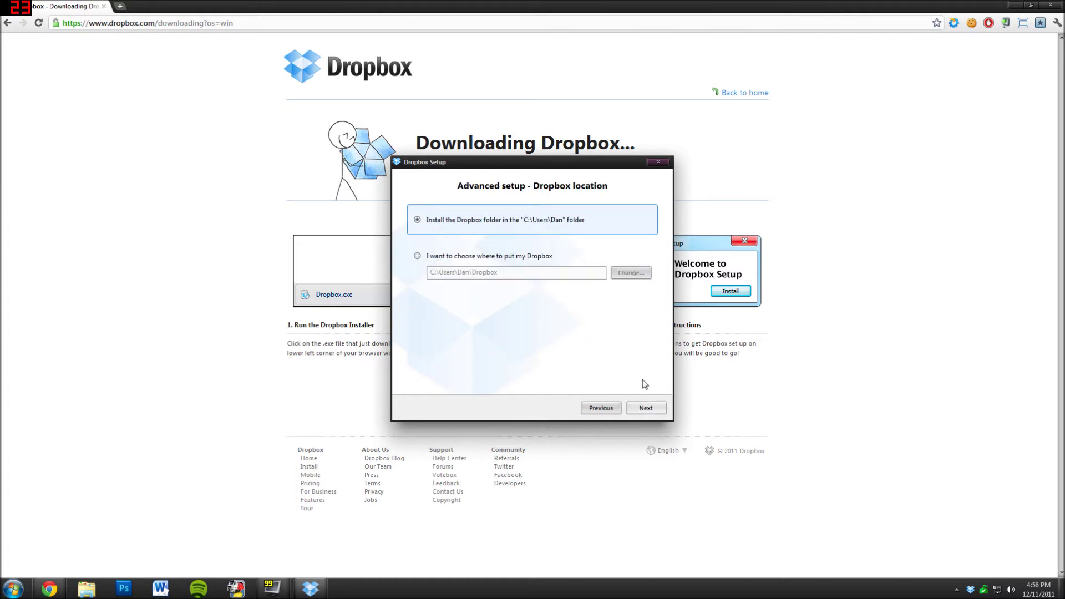
left_click(418, 257)
left_click(631, 272)
left_click(459, 295)
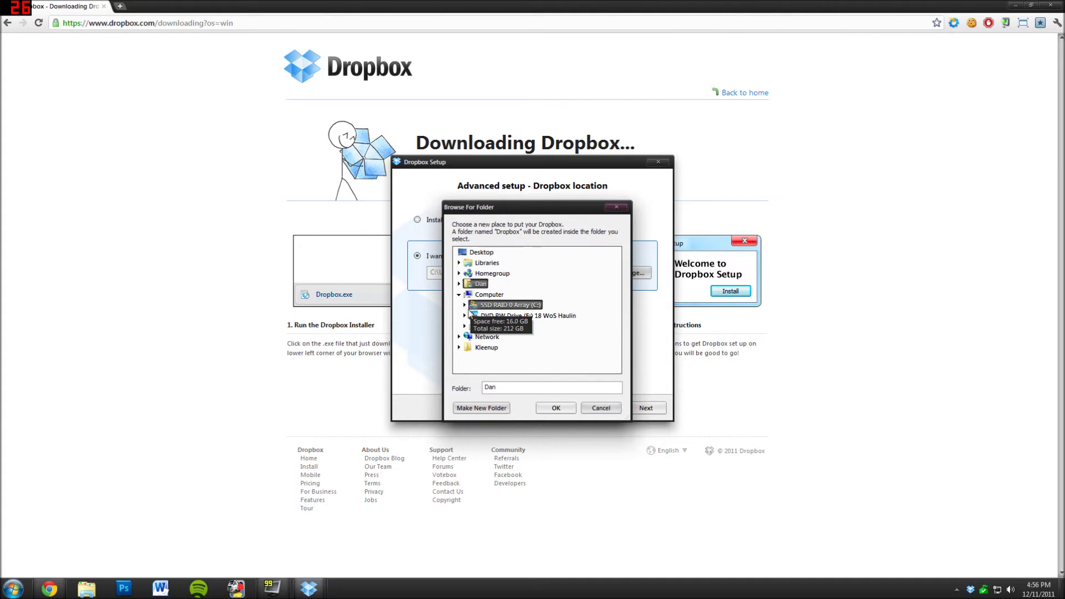
left_click(470, 331)
left_click(509, 327)
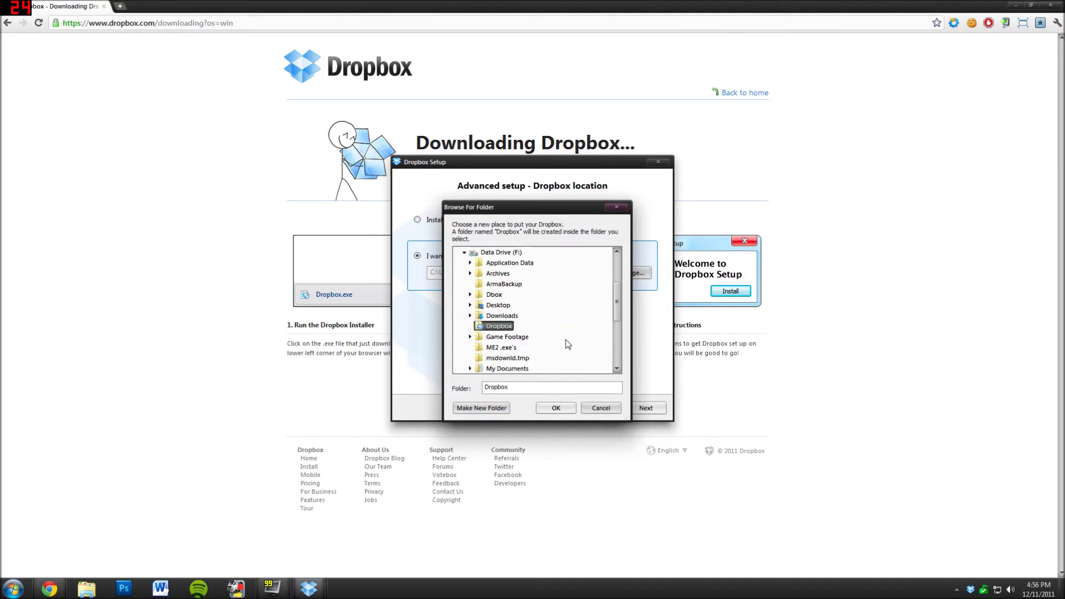
left_click(555, 409)
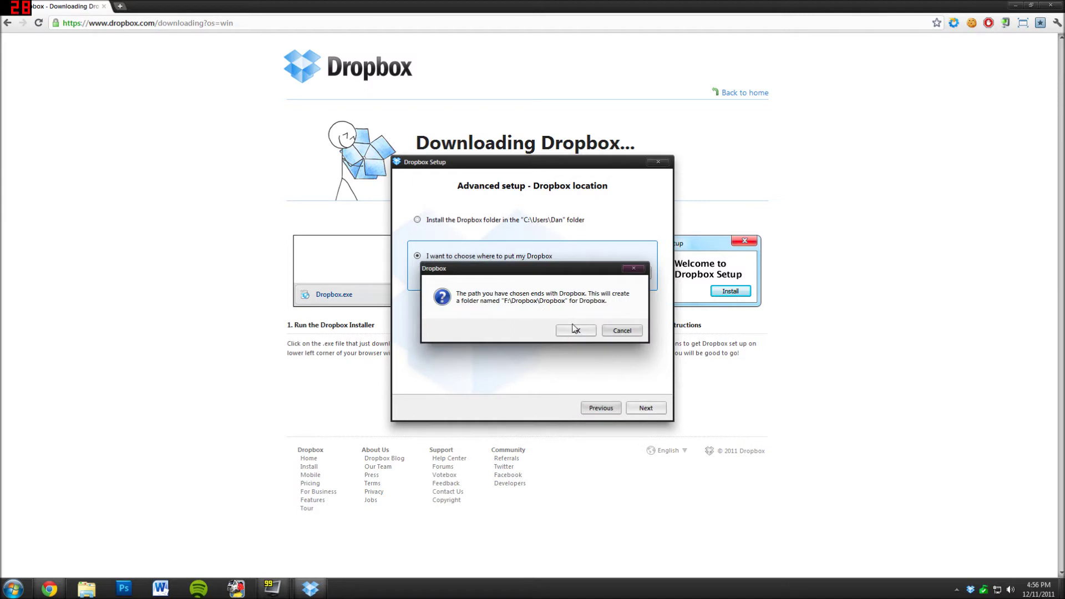
- Use Data Drive (F:) instead so the folder is F:\Dropbox, merging the existing folder
left_click(622, 330)
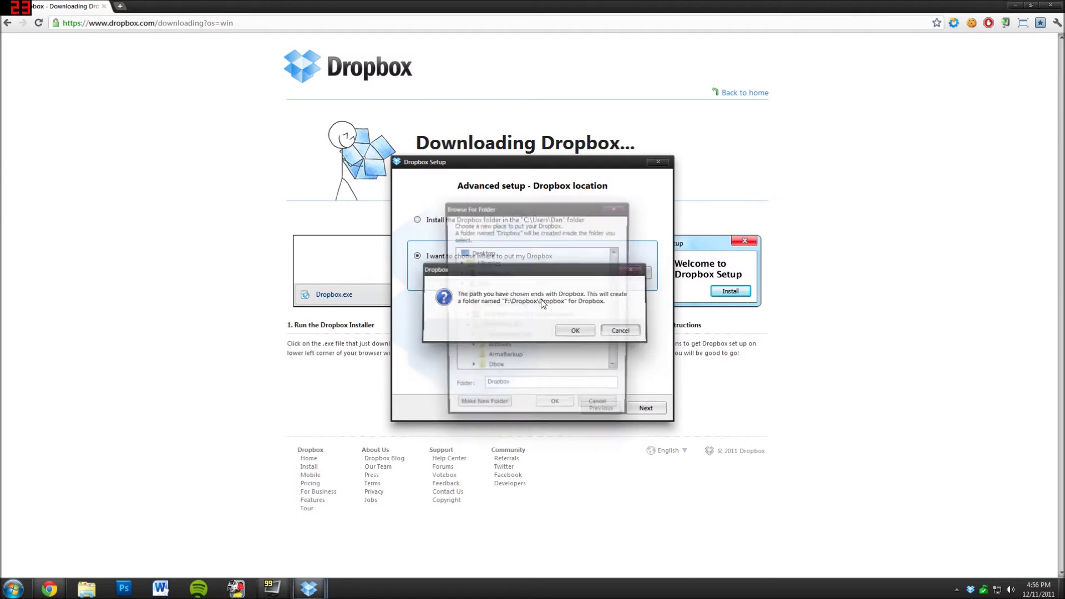
left_click(501, 326)
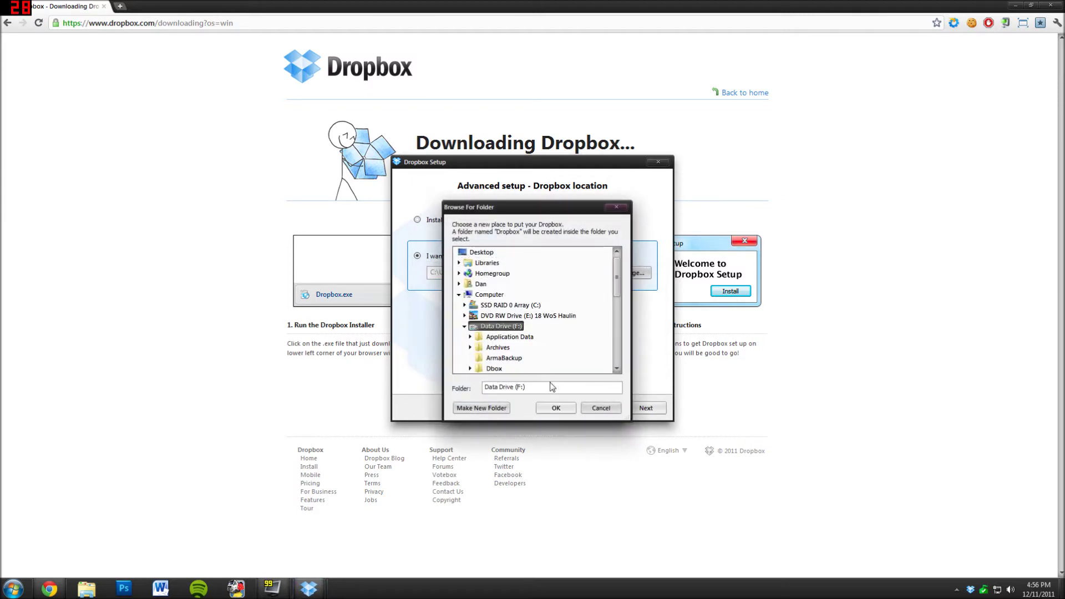
left_click(555, 408)
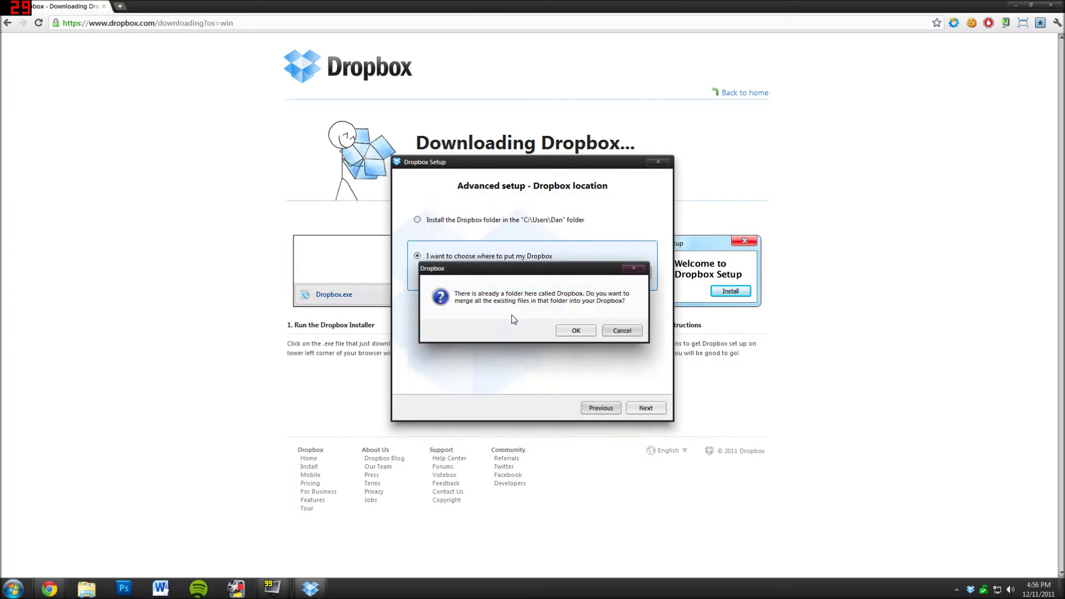
left_click(583, 334)
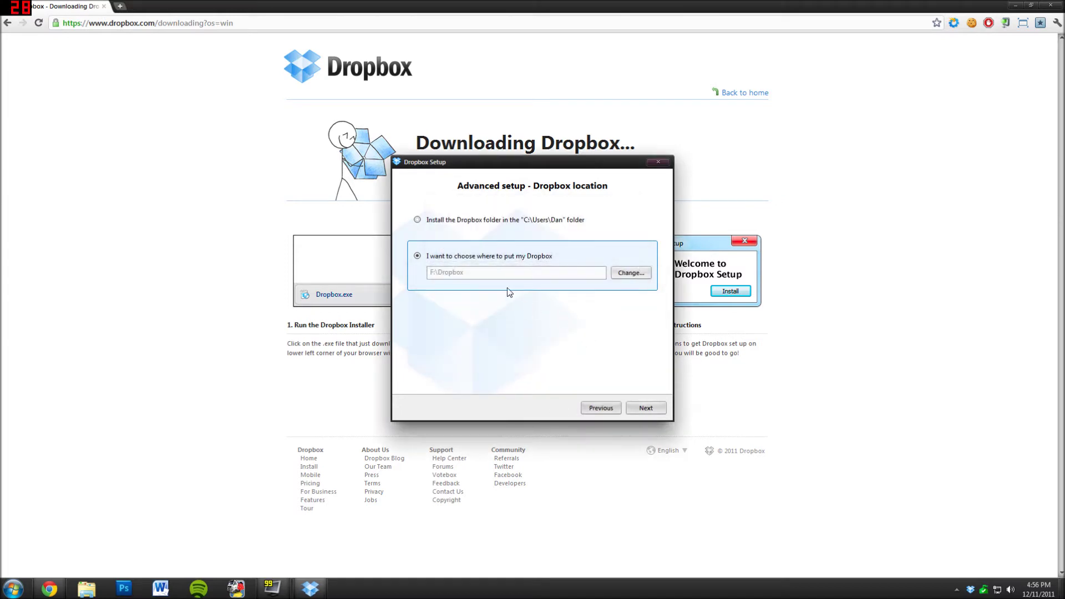
left_click(648, 408)
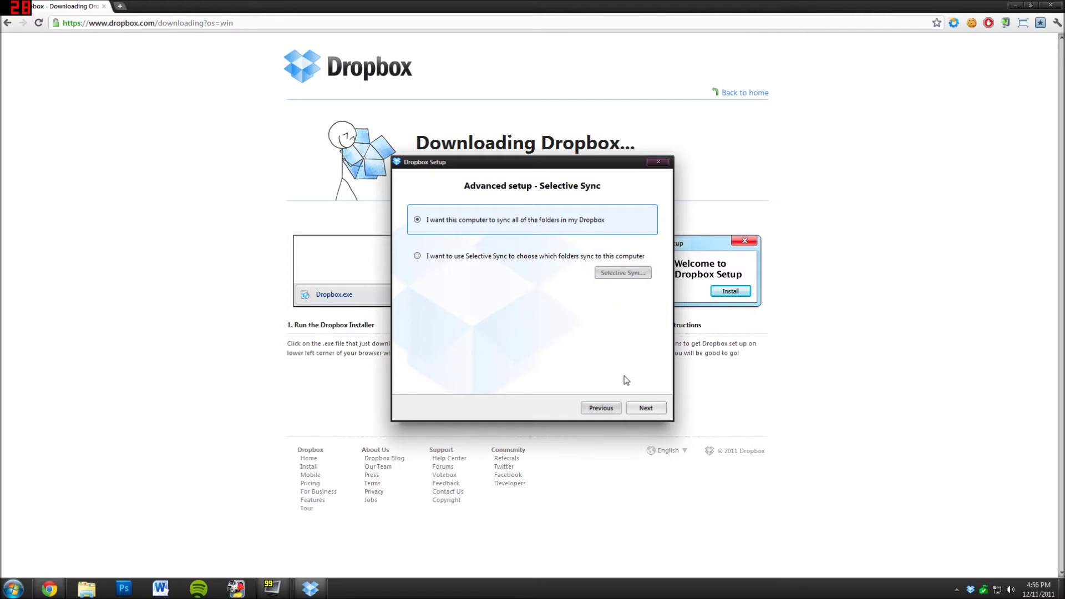
- Keep syncing all folders, skip the tour, and finish setup with the Dropbox folder opening
left_click(644, 411)
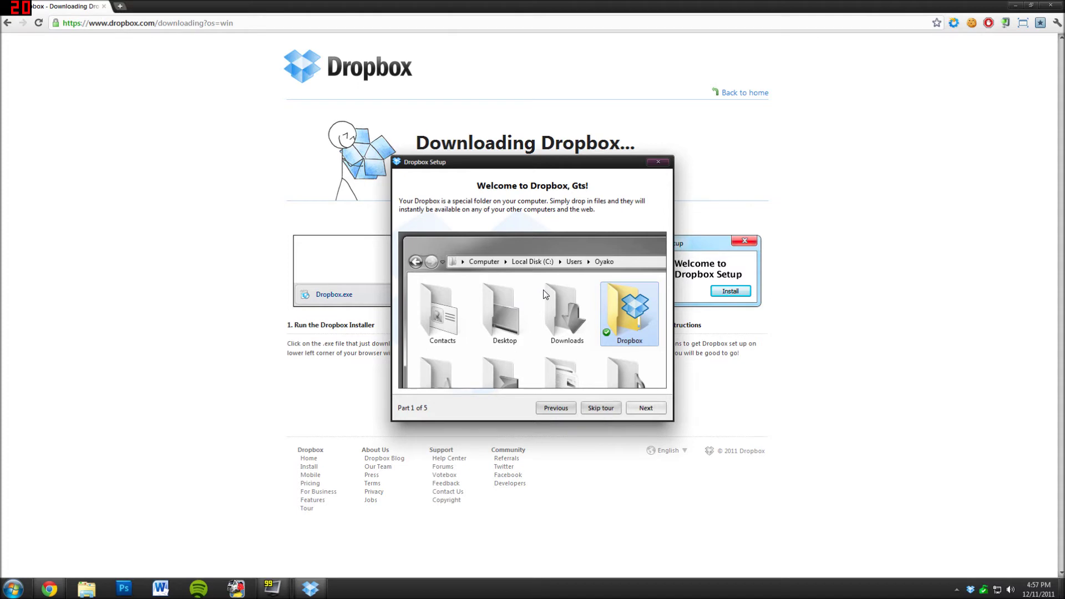
left_click(605, 409)
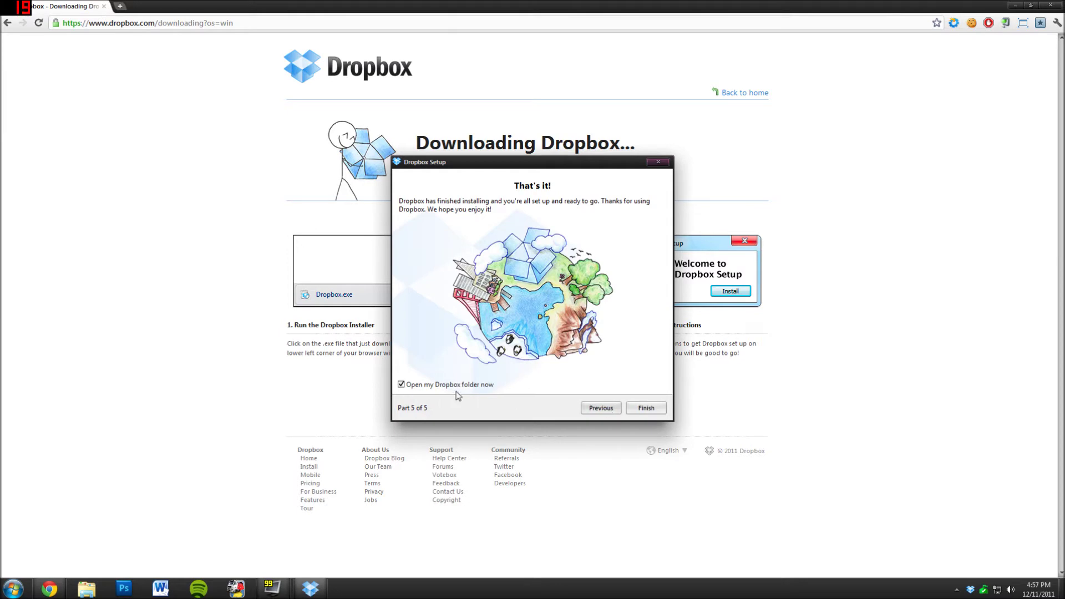
left_click(660, 411)
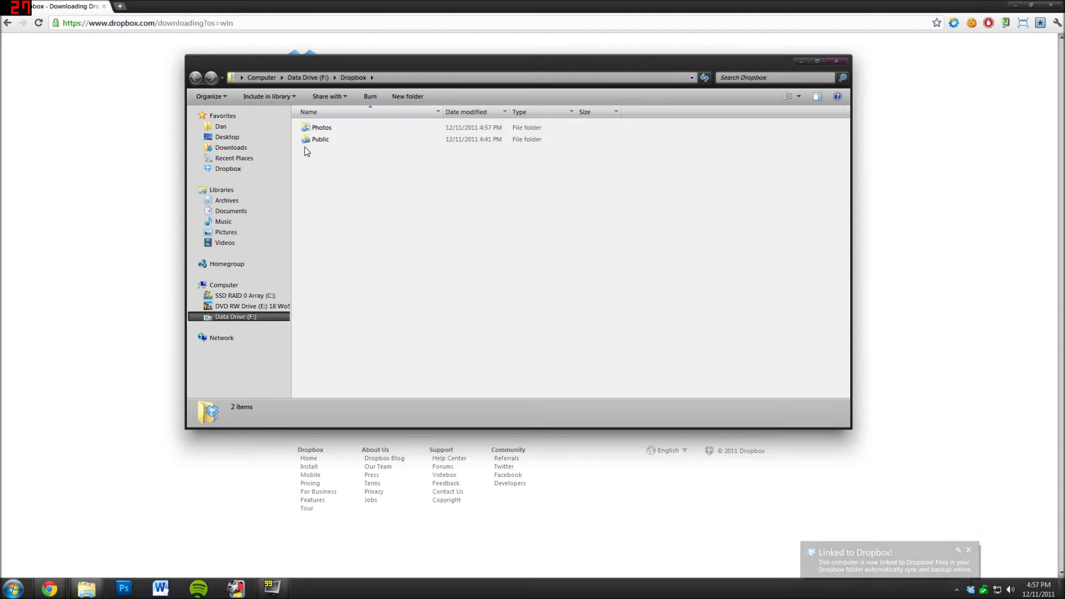
- Switch the Dropbox folder view to Large Icons with the view-size slider
left_click(801, 99)
left_click_drag(802, 99, 805, 27)
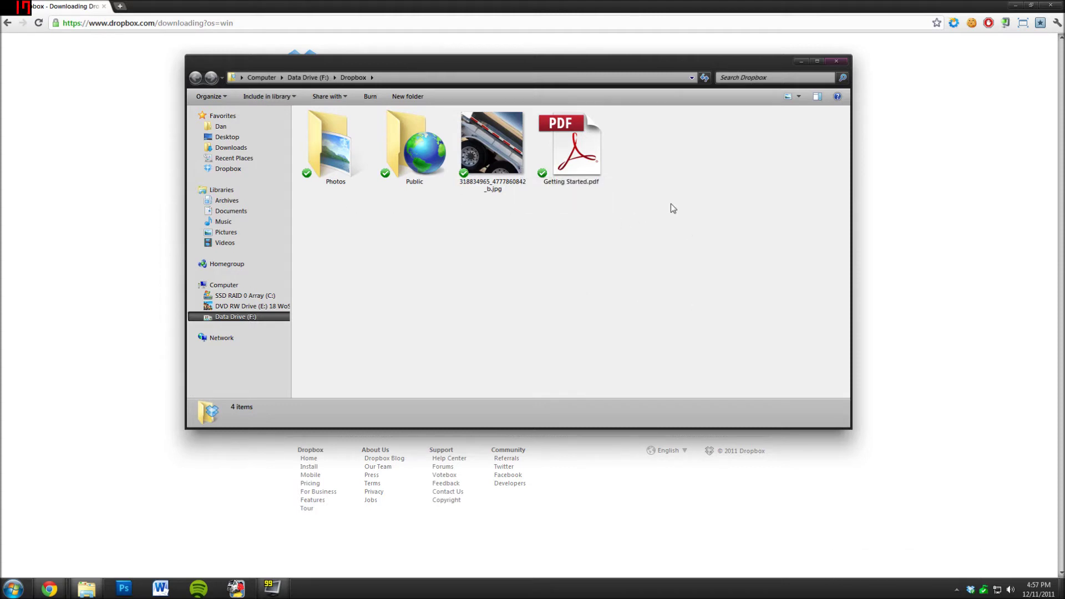
double_click(493, 145)
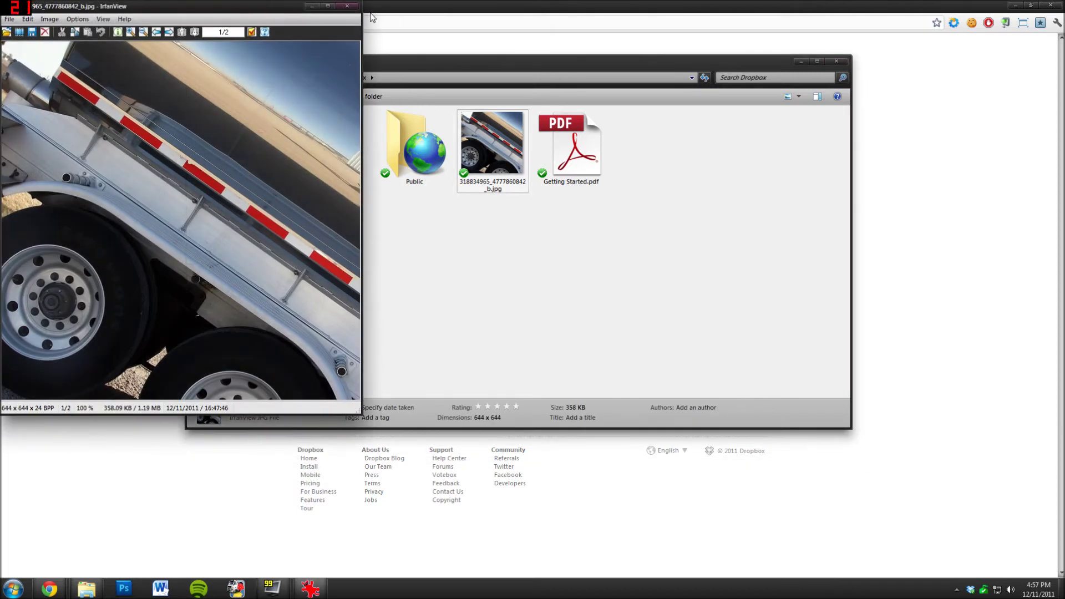
left_click(348, 6)
double_click(409, 148)
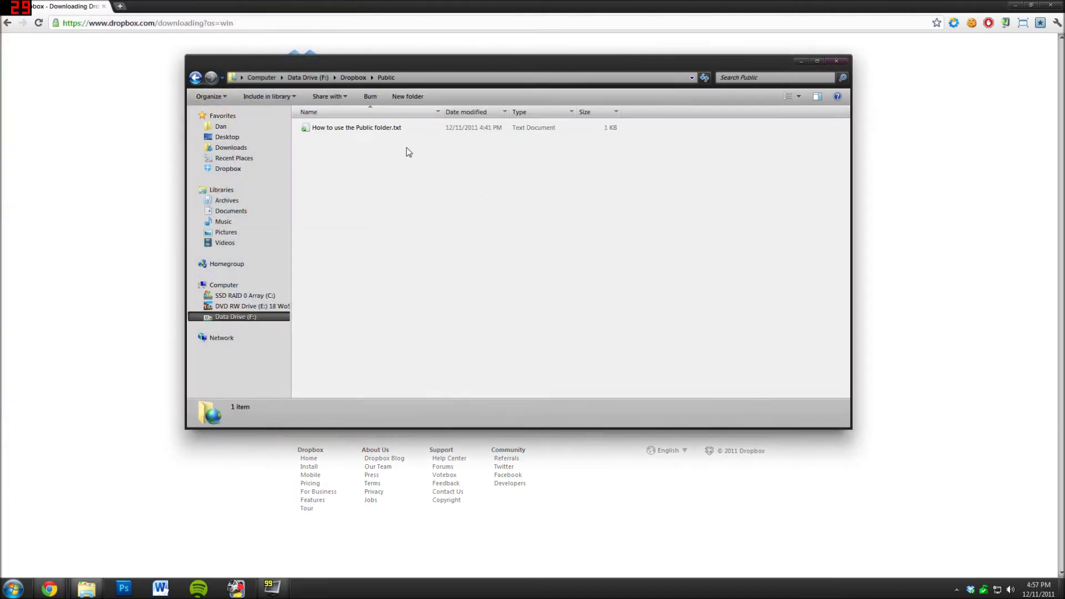
double_click(382, 129)
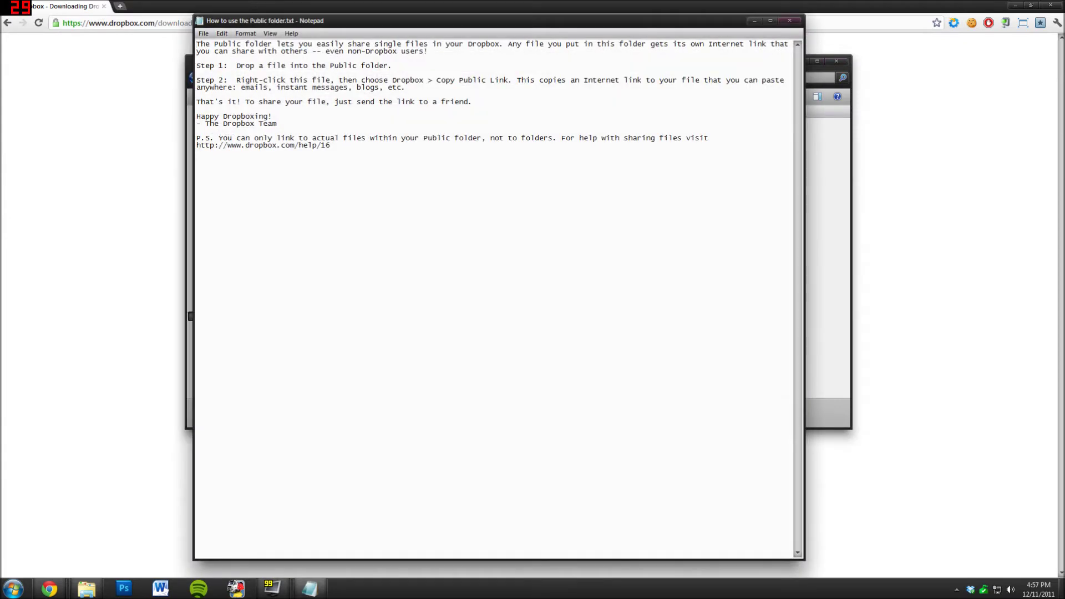
left_click(790, 20)
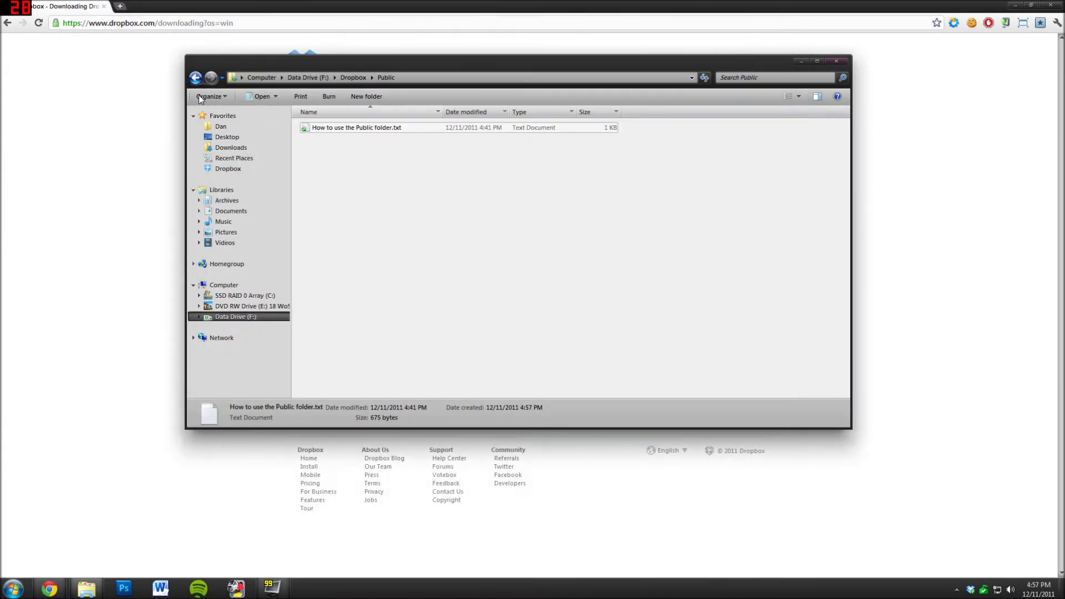
left_click(194, 78)
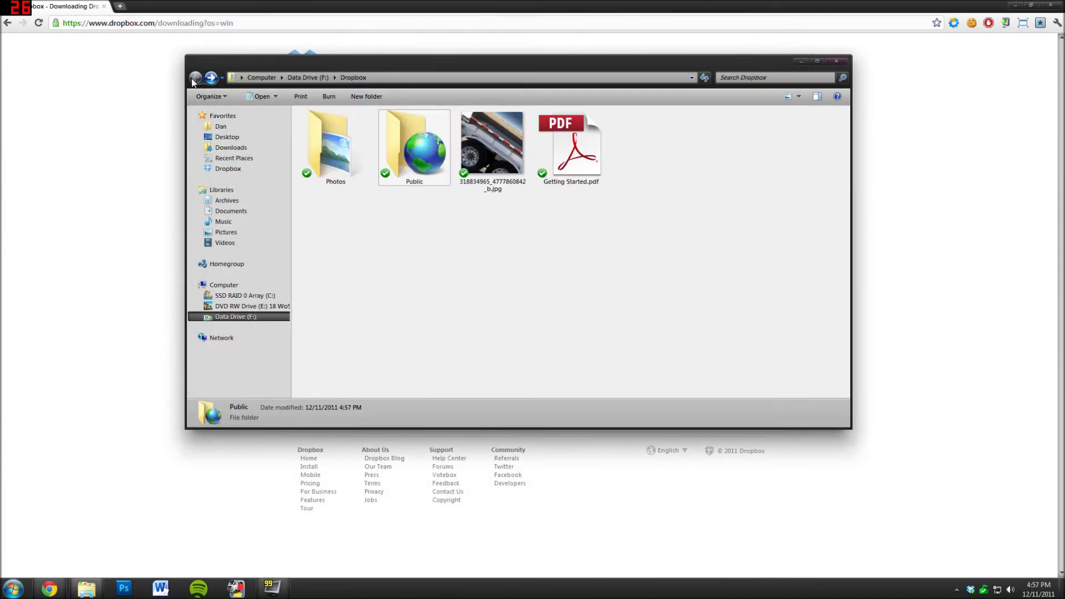
double_click(341, 165)
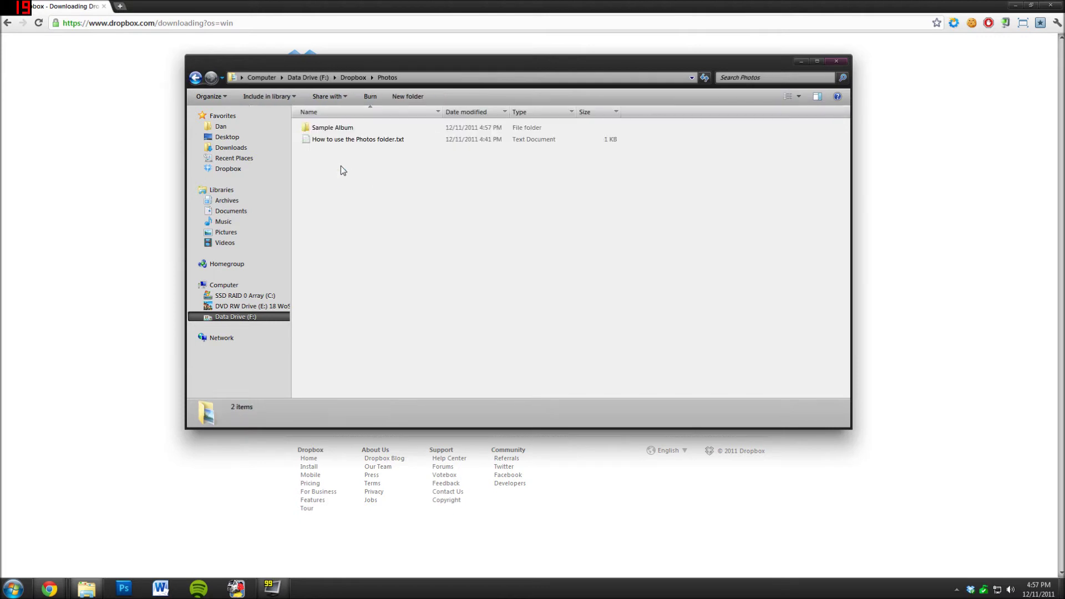
double_click(345, 129)
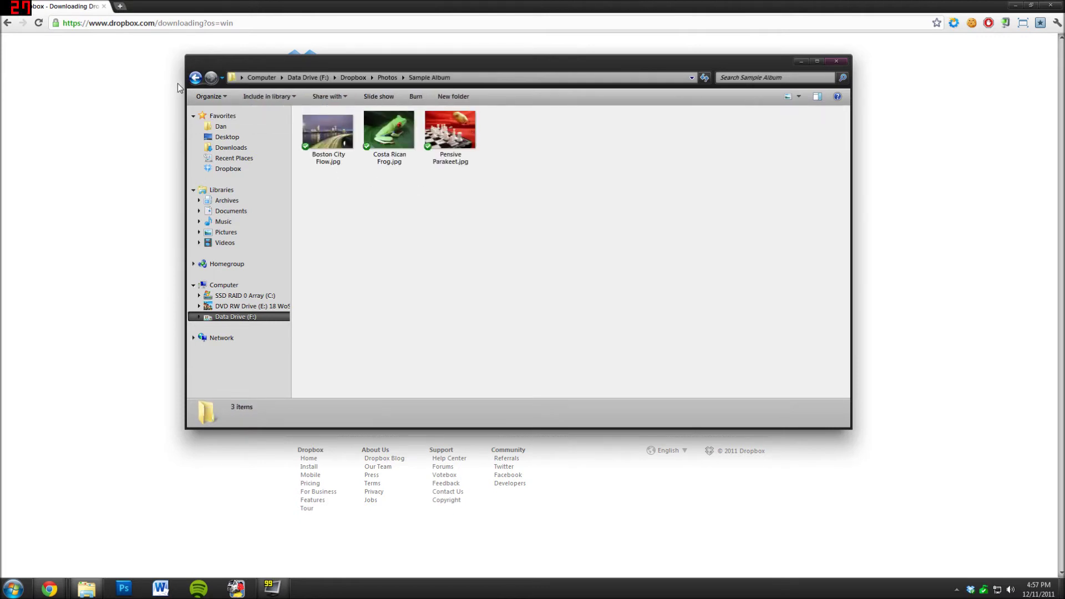
left_click(193, 77)
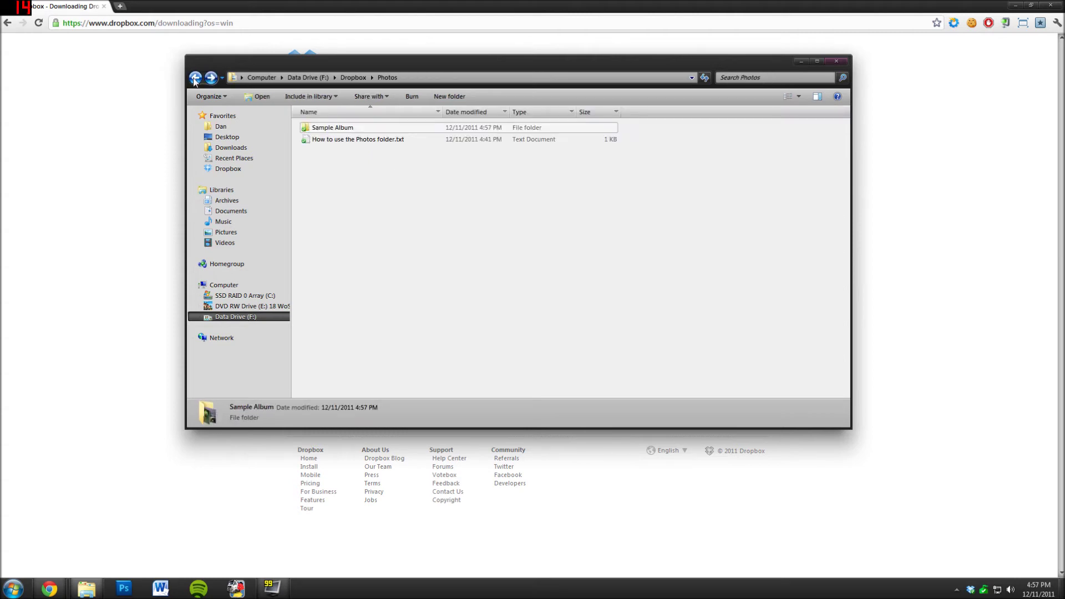
left_click(194, 79)
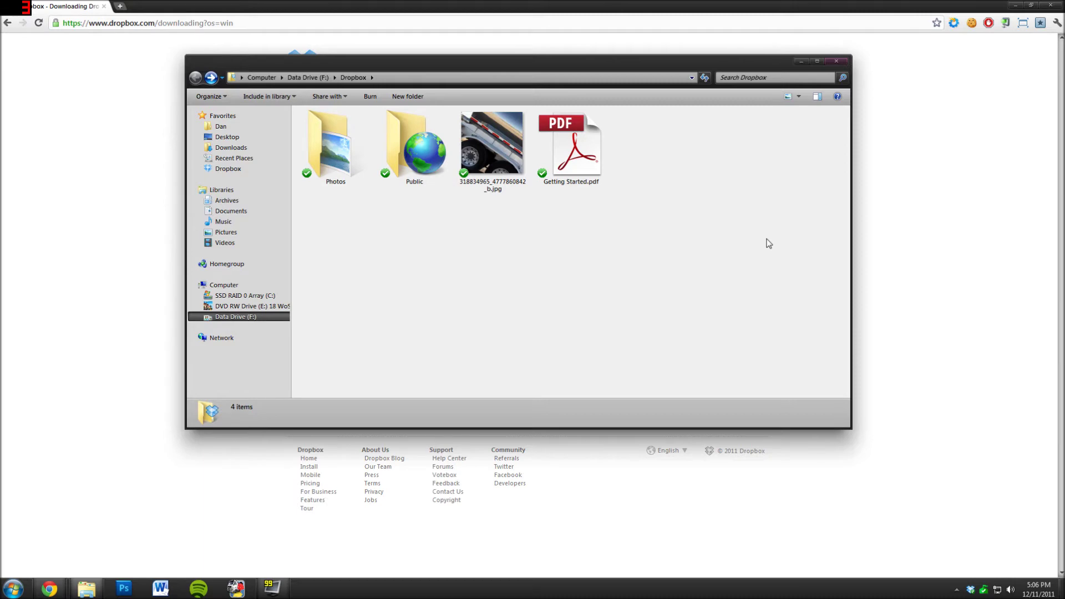
left_click(14, 589)
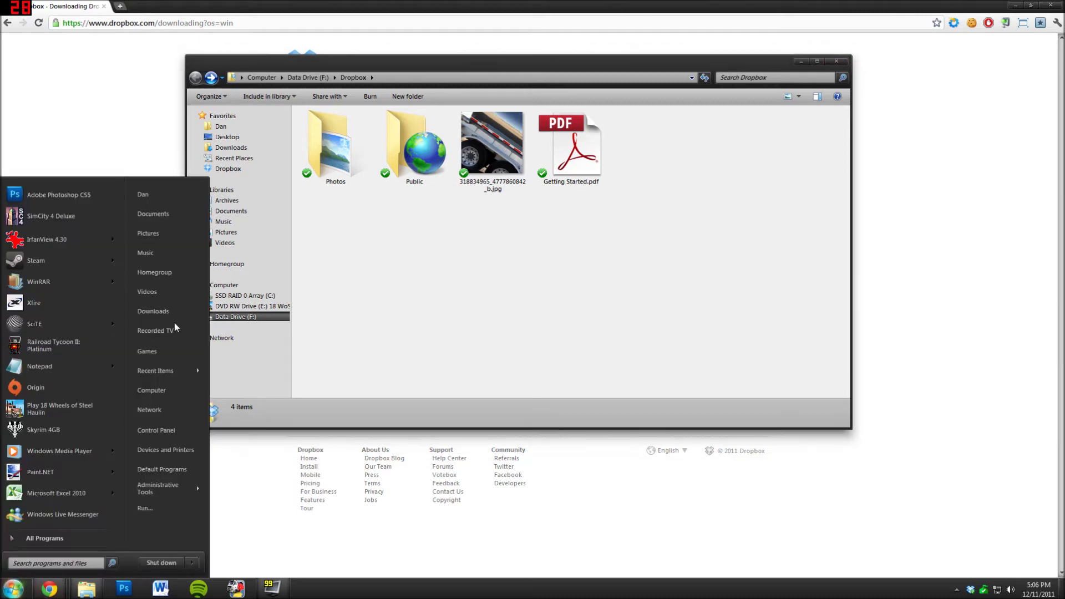
left_click(178, 238)
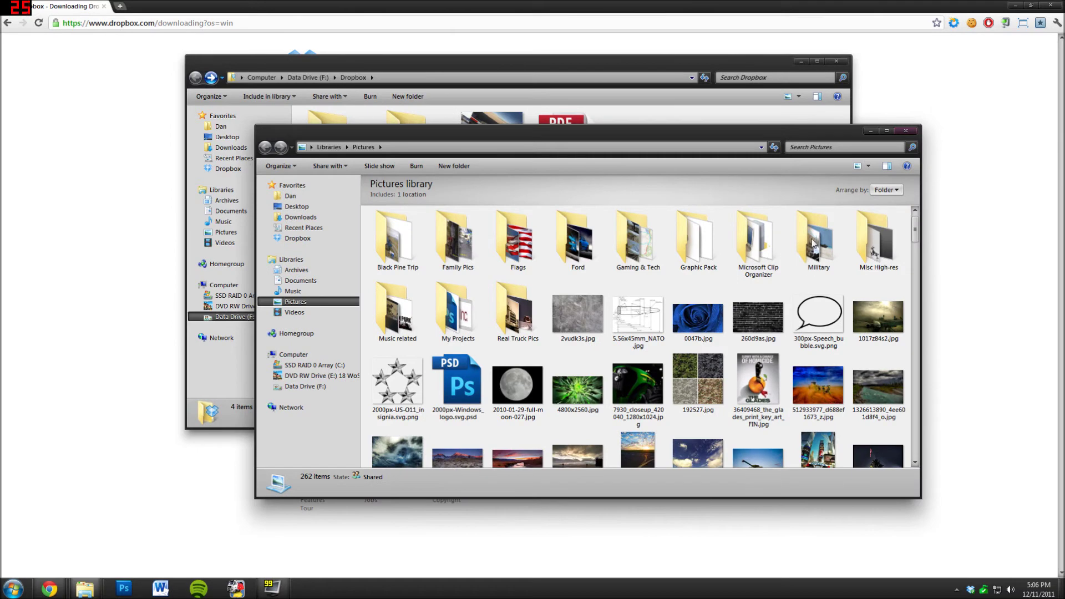
double_click(516, 328)
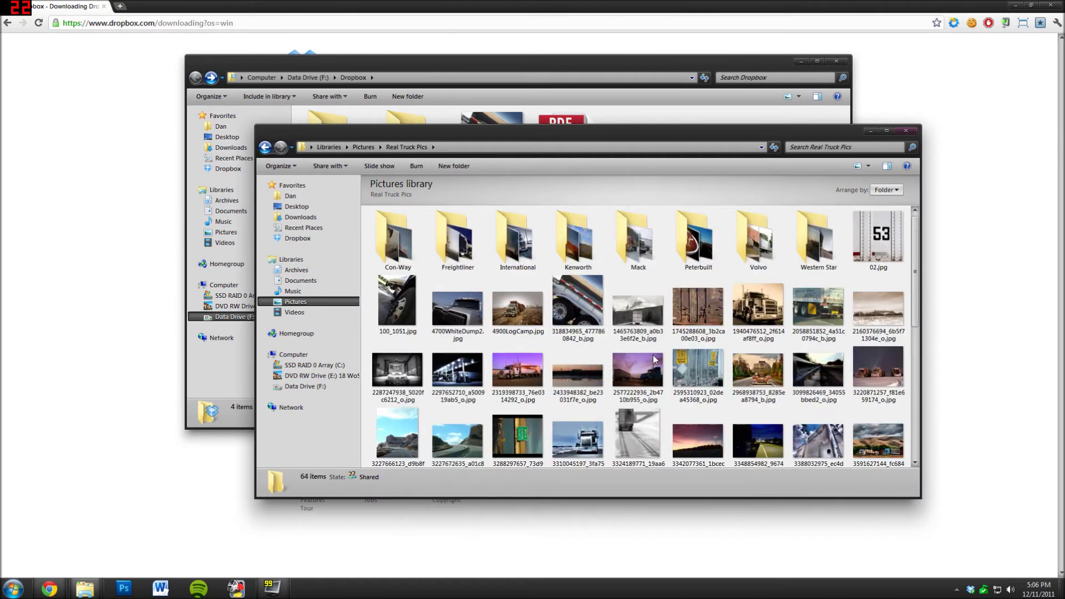
scroll(655, 359, "down", 5)
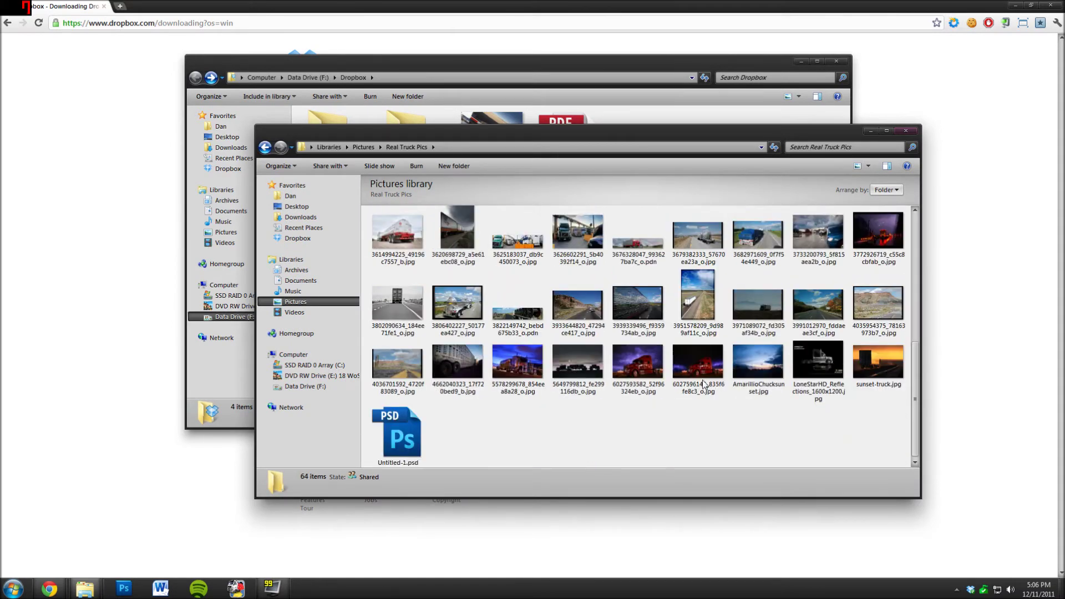
left_click_drag(621, 137, 629, 190)
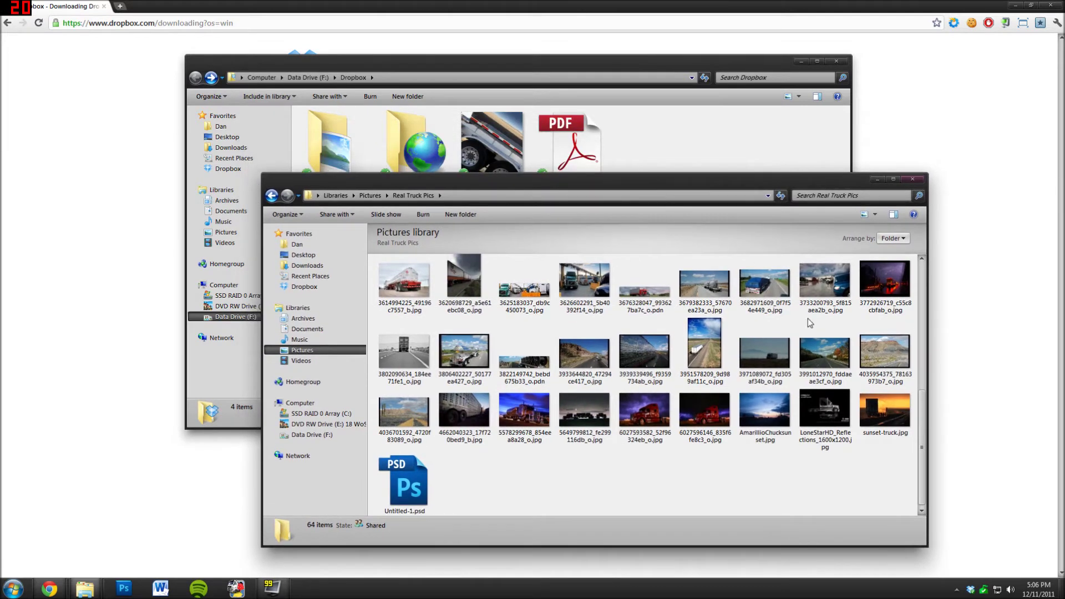
left_click(761, 286)
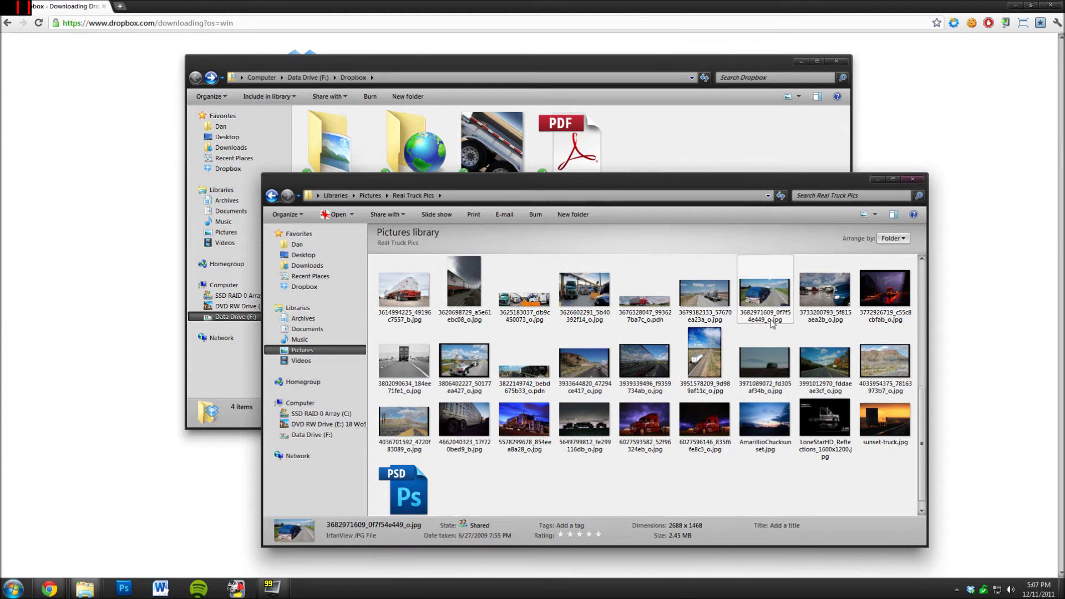
right_click(766, 287)
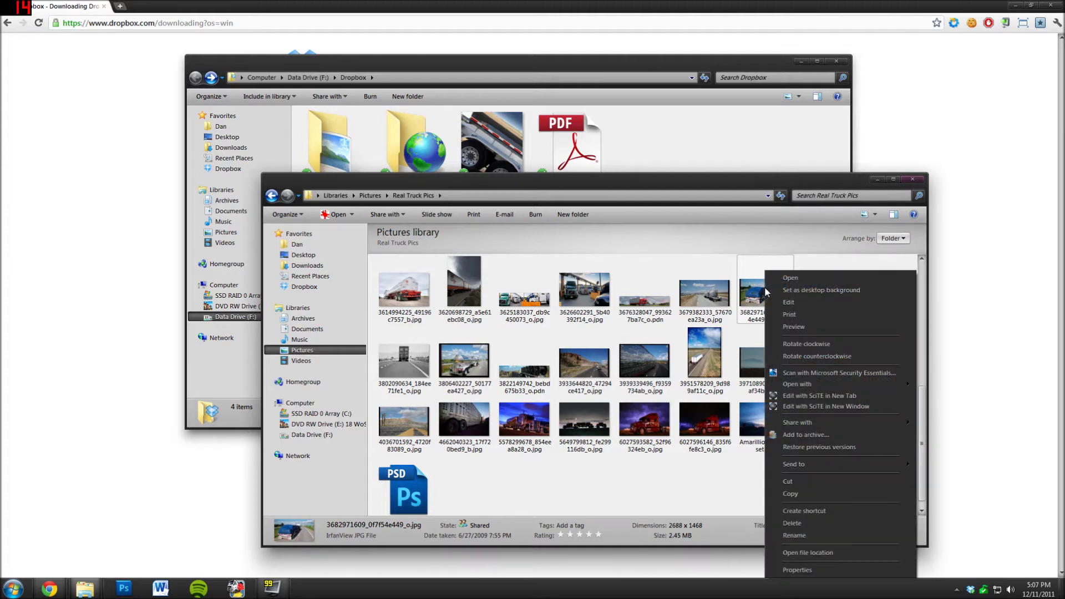
left_click(815, 491)
- Paste the copied truck photo into the Dropbox folder window
left_click(692, 132)
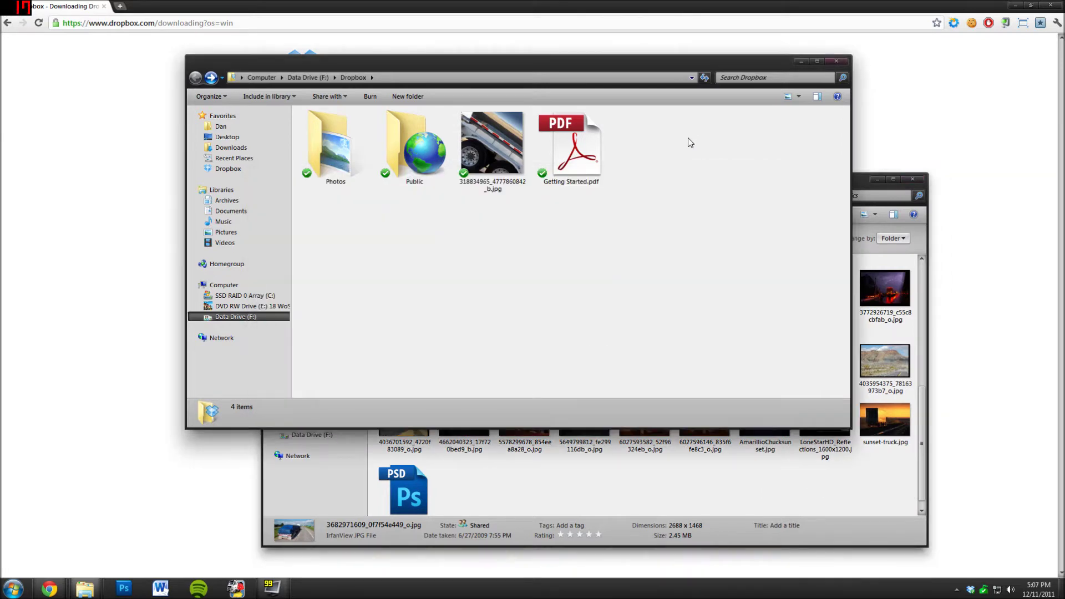
right_click(689, 138)
left_click(724, 217)
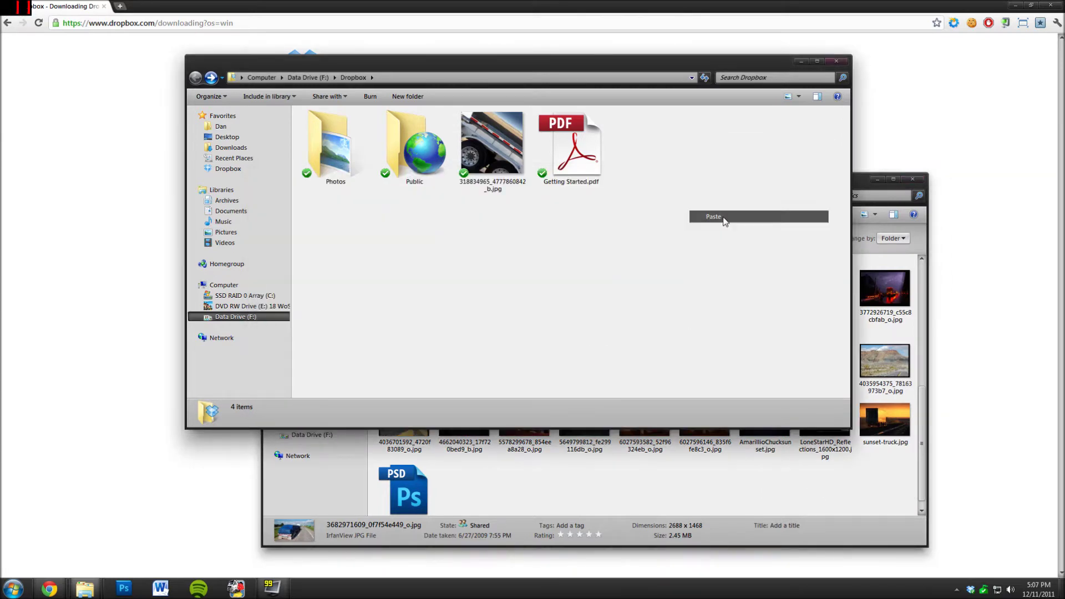
left_click(549, 209)
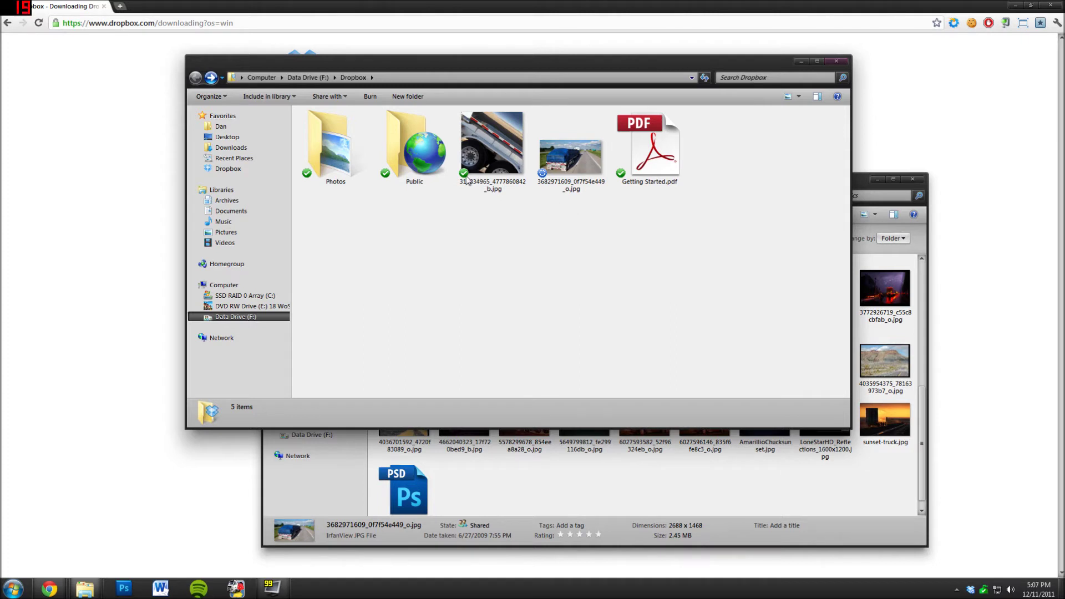
mouse_move(464, 181)
mouse_move(970, 589)
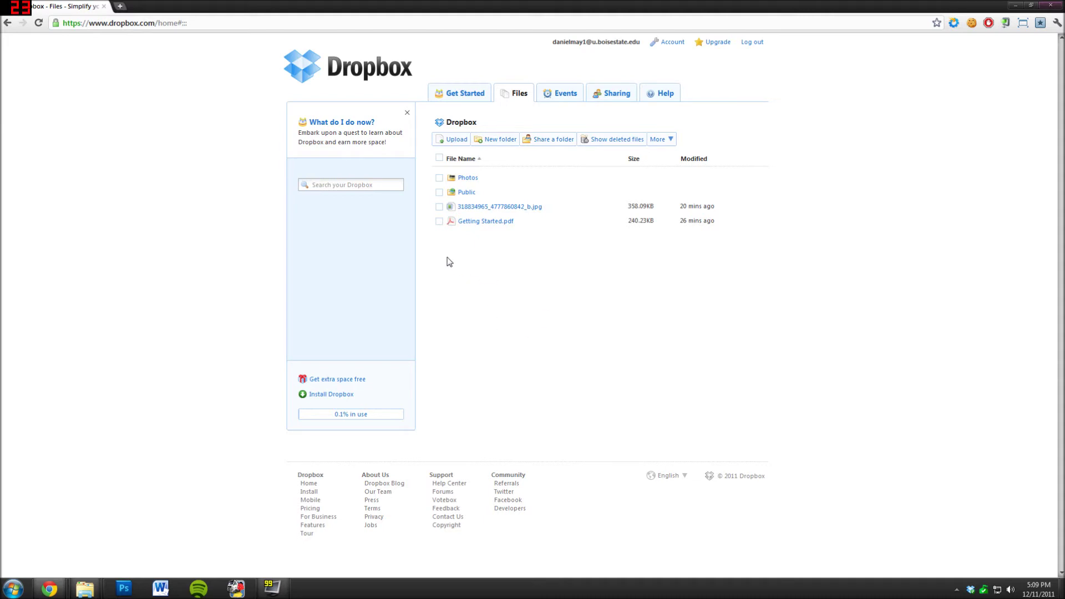
left_click(447, 141)
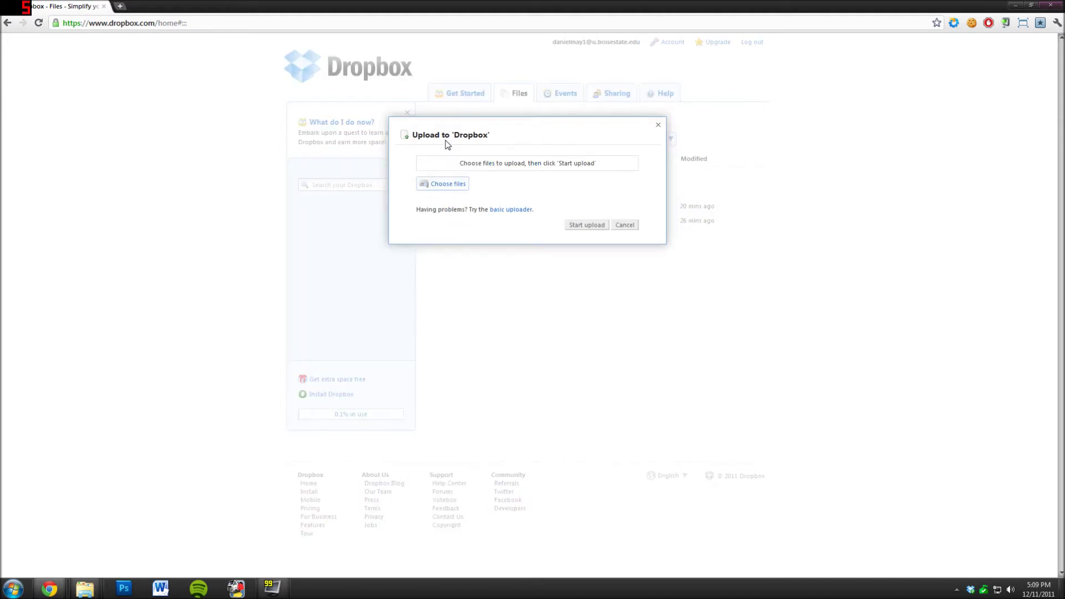
left_click(446, 185)
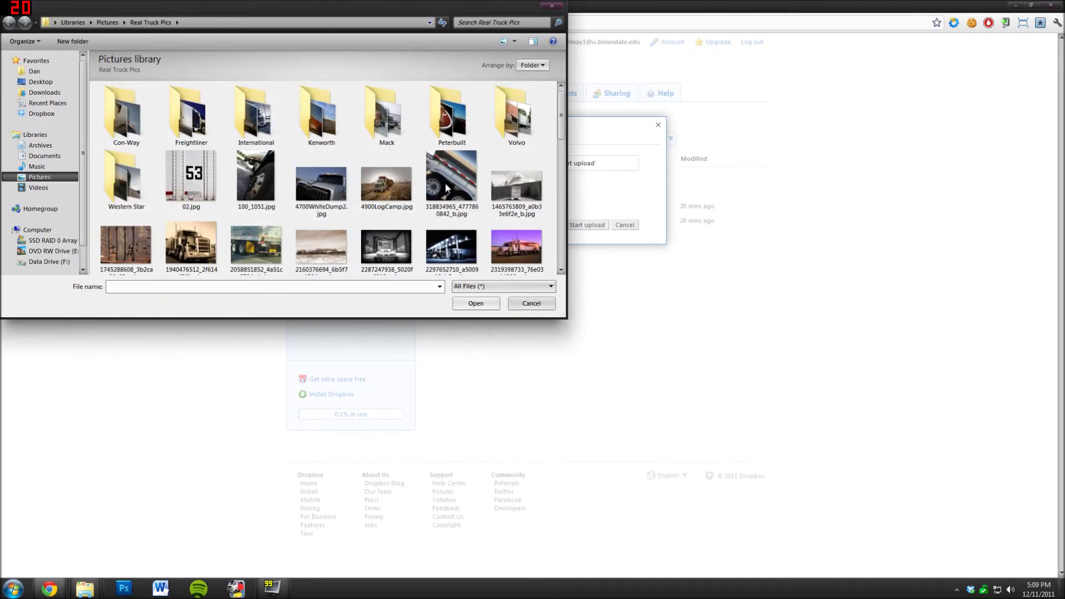
mouse_move(562, 113)
left_mouse_down()
mouse_move(558, 178)
mouse_move(556, 130)
left_mouse_up()
left_click(197, 174)
left_click(476, 303)
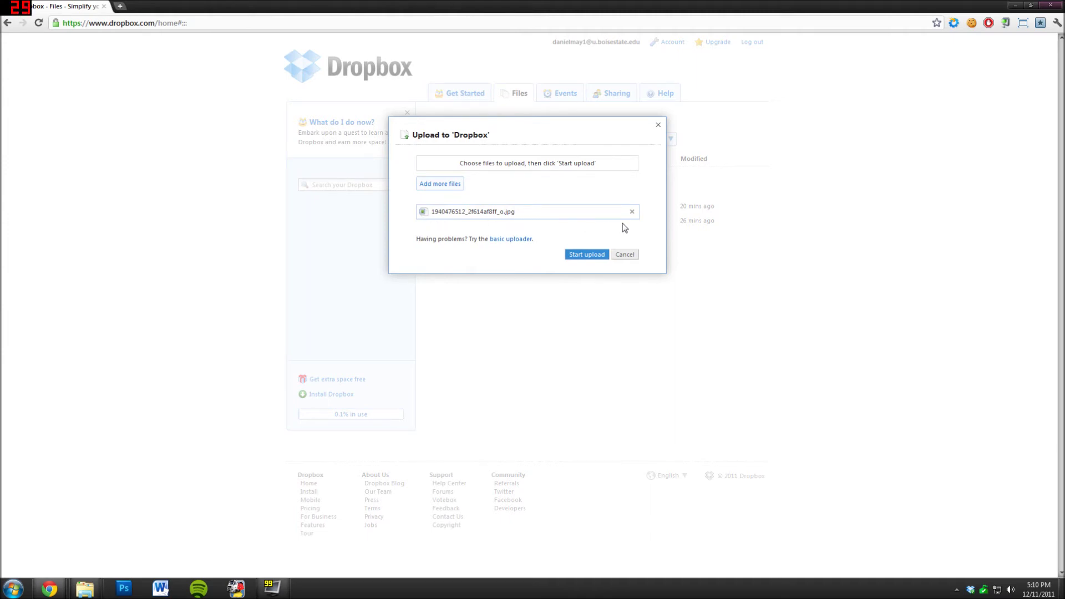
left_click(450, 183)
left_click(386, 183)
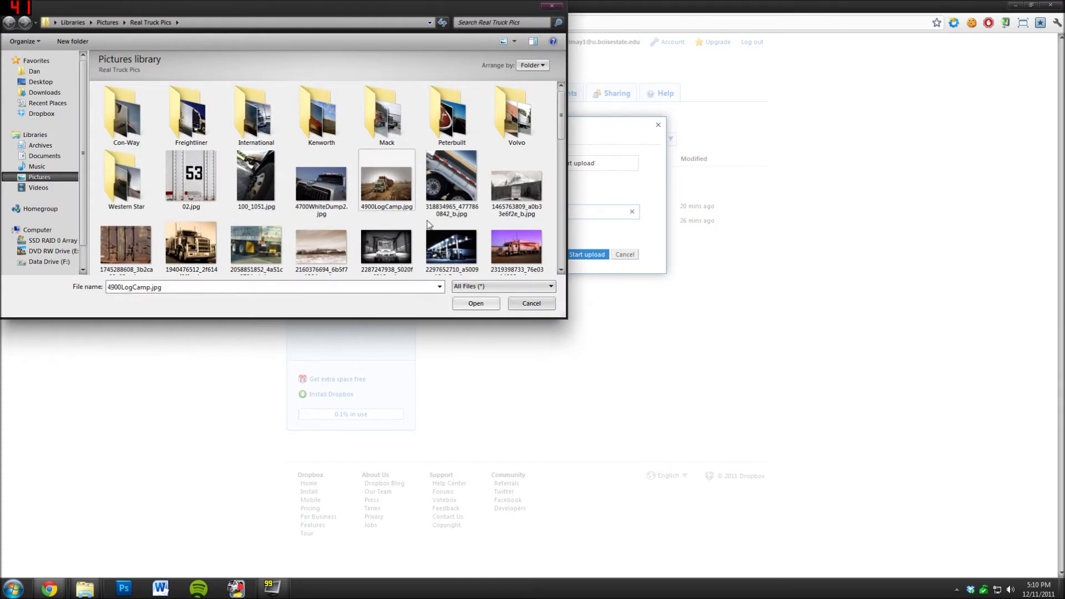
left_click(478, 304)
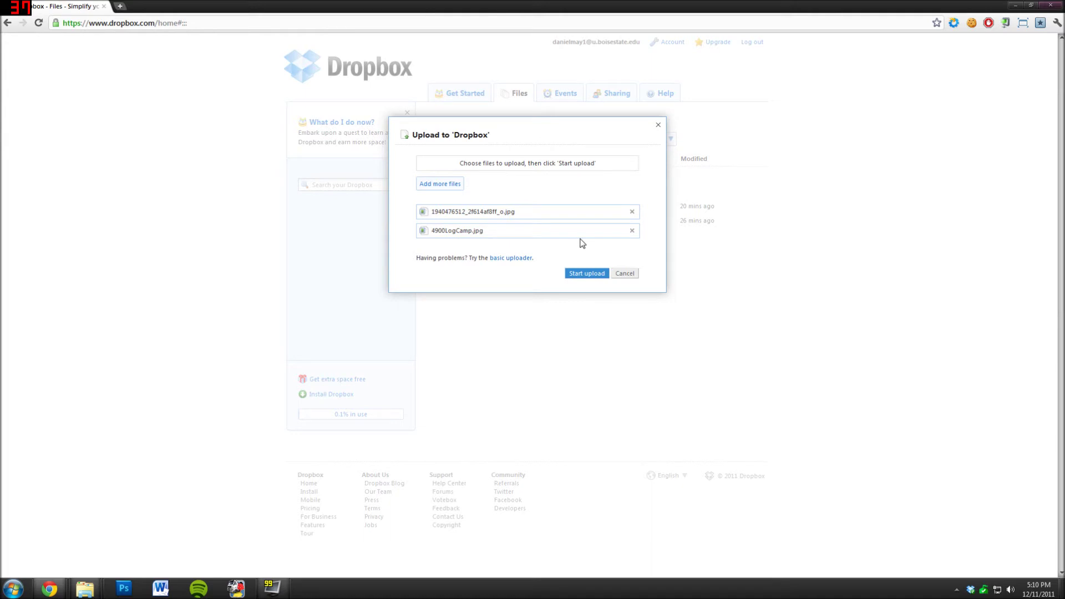
left_click(632, 212)
left_click(633, 230)
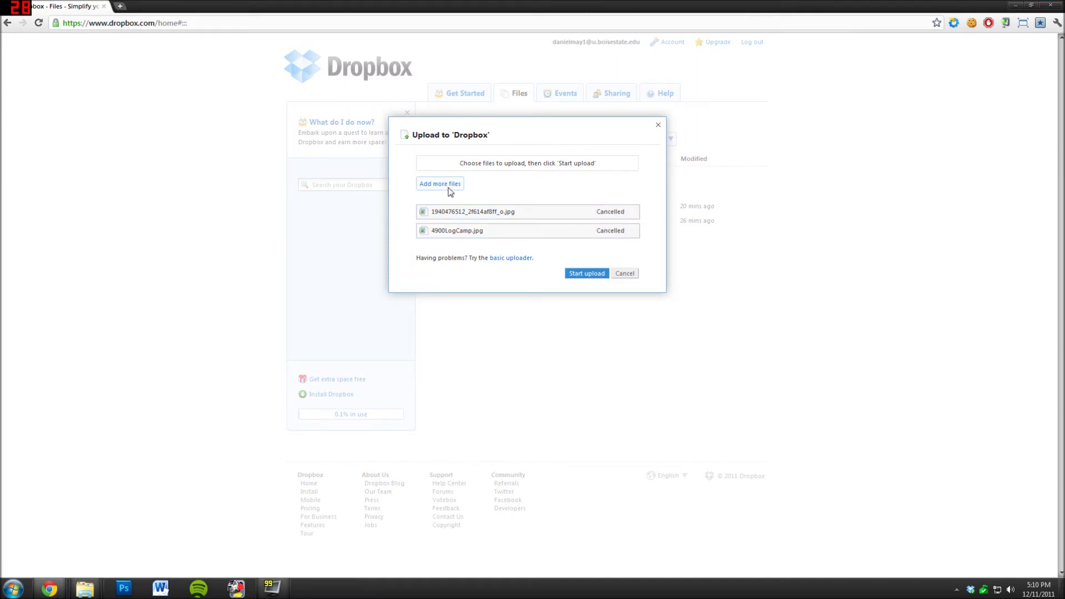
- Queue 100_1051.jpg, 4700WhiteDump2.jpg and 4900LogCamp.jpg, keep only 4700WhiteDump2.jpg, and upload it
left_click(440, 183)
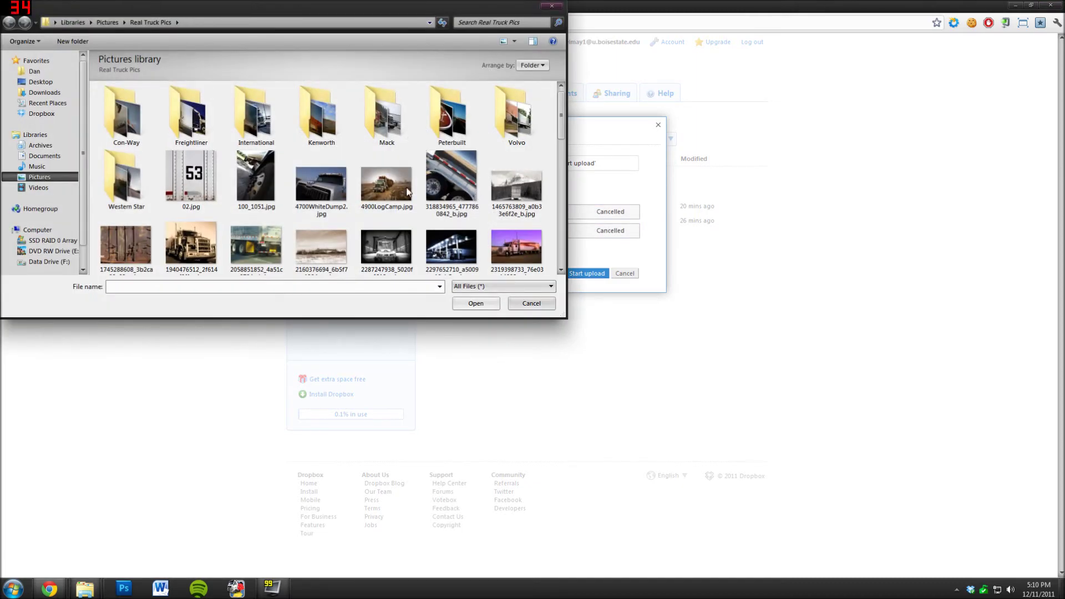
left_click(266, 174)
left_click(312, 179, "ctrl")
left_click(387, 181, "ctrl")
left_click(478, 303)
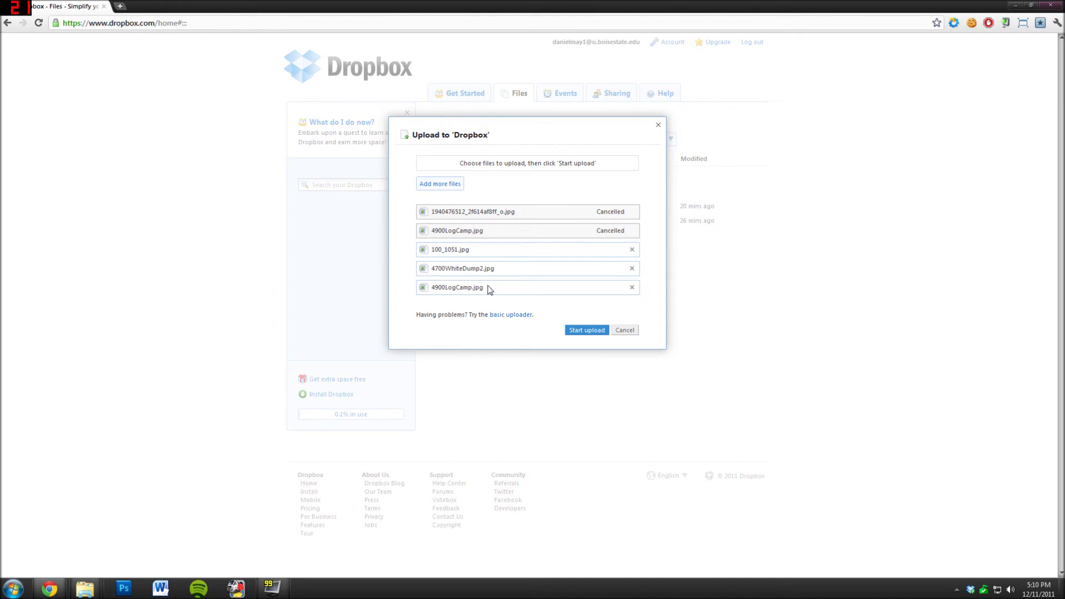
left_click(632, 287)
left_click(633, 250)
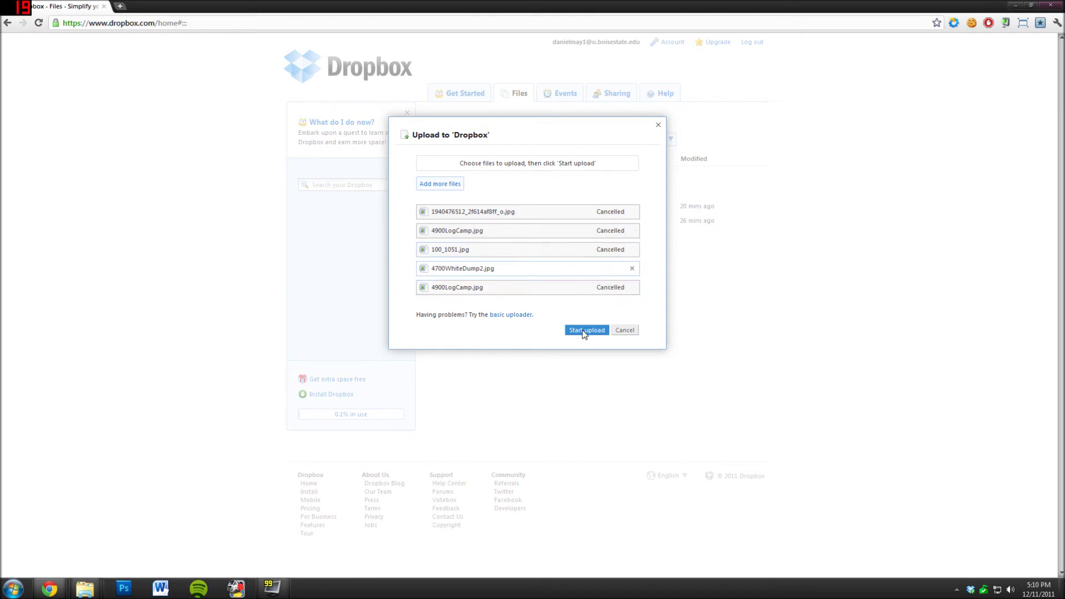
left_click(585, 331)
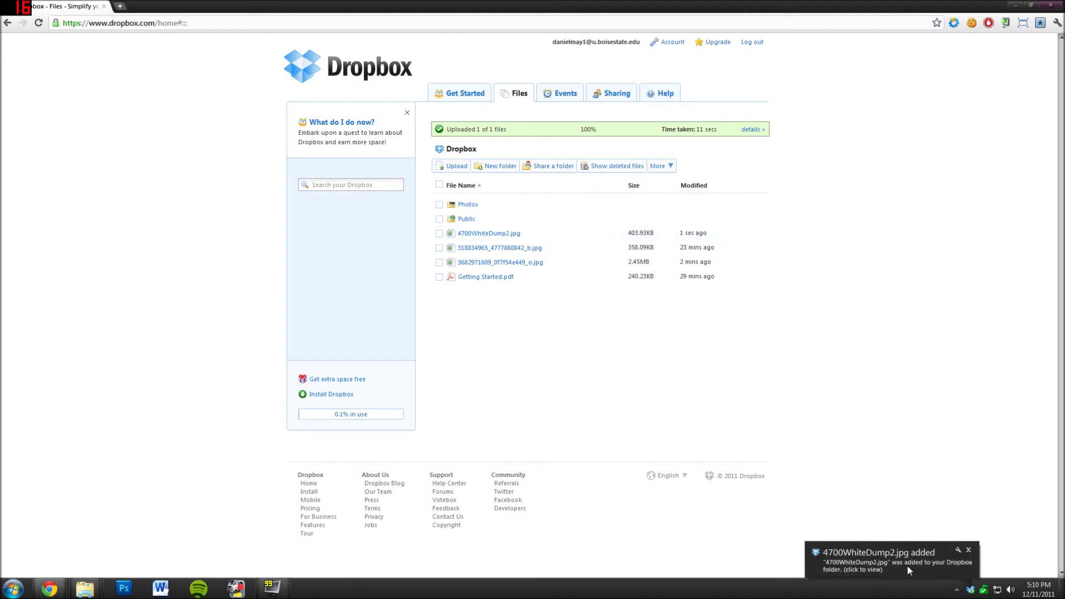
- Open the local F:\Dropbox folder from the '4700WhiteDump2.jpg added' tray notification
left_click(910, 561)
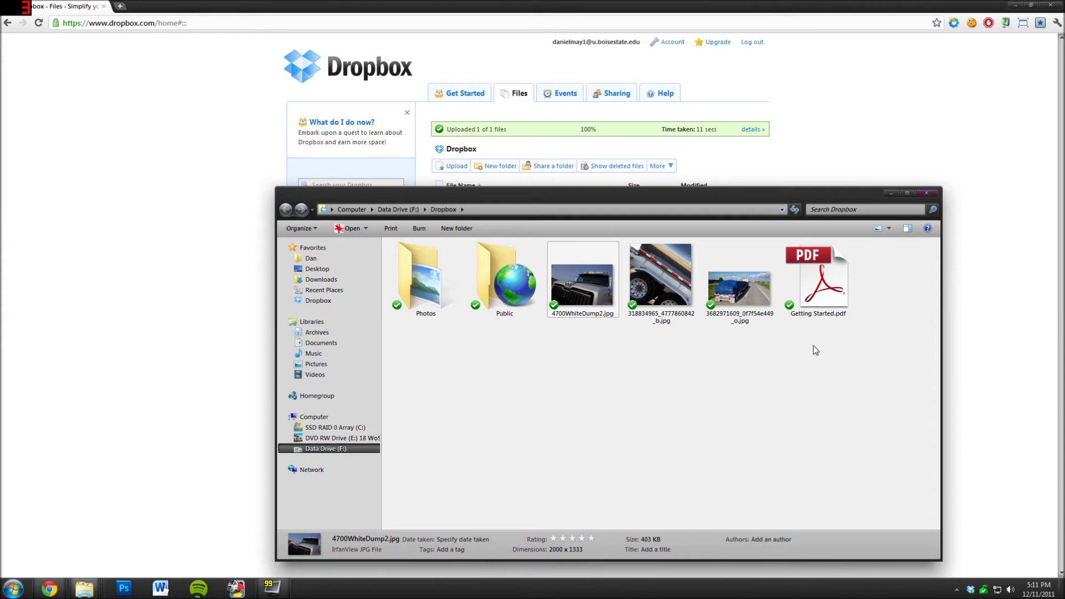
left_click(567, 364)
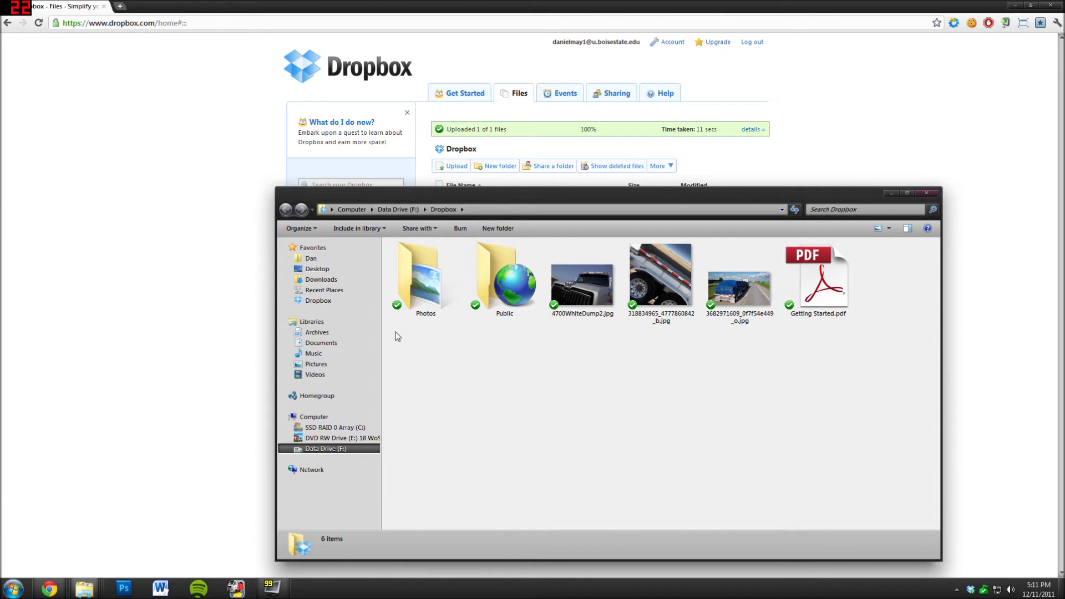
left_click(329, 300)
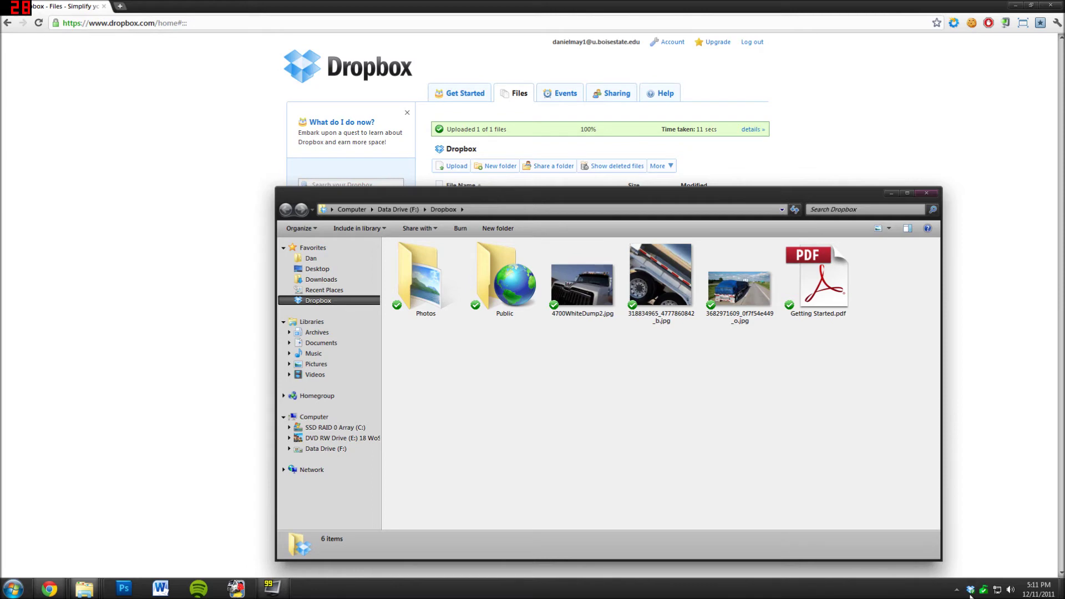
mouse_move(971, 595)
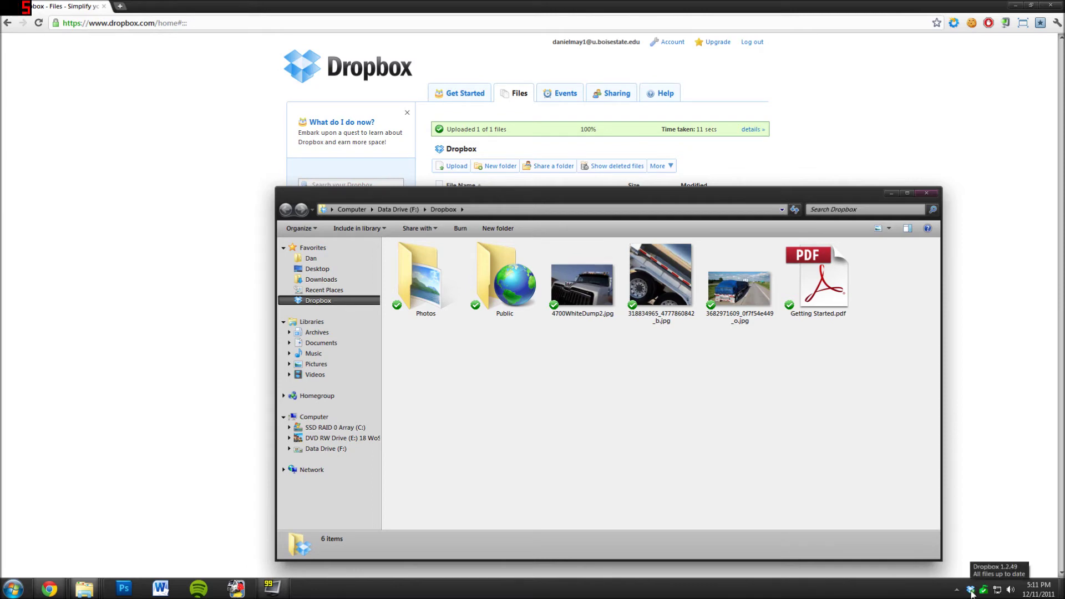
- Open the Dropbox client Preferences on the Account page showing computer Taurus and v1.2.49
right_click(972, 593)
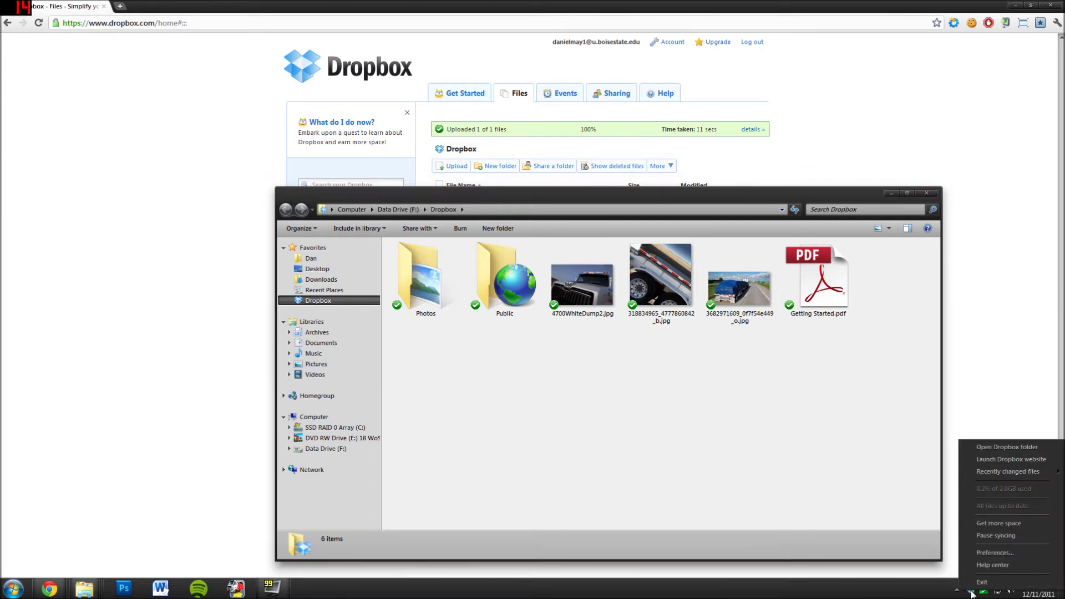
left_click(993, 553)
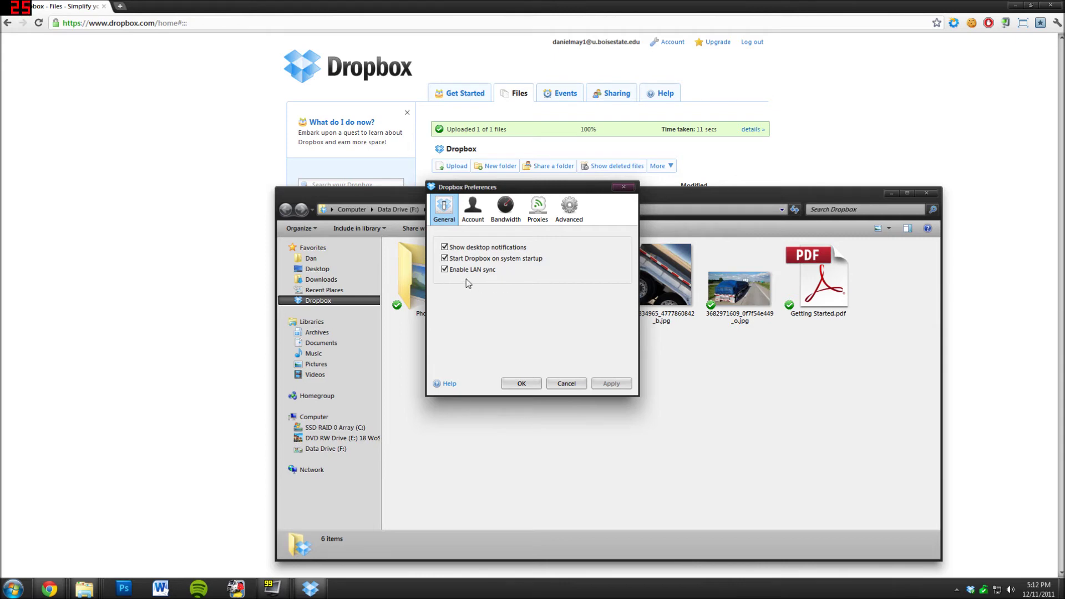
left_click(473, 219)
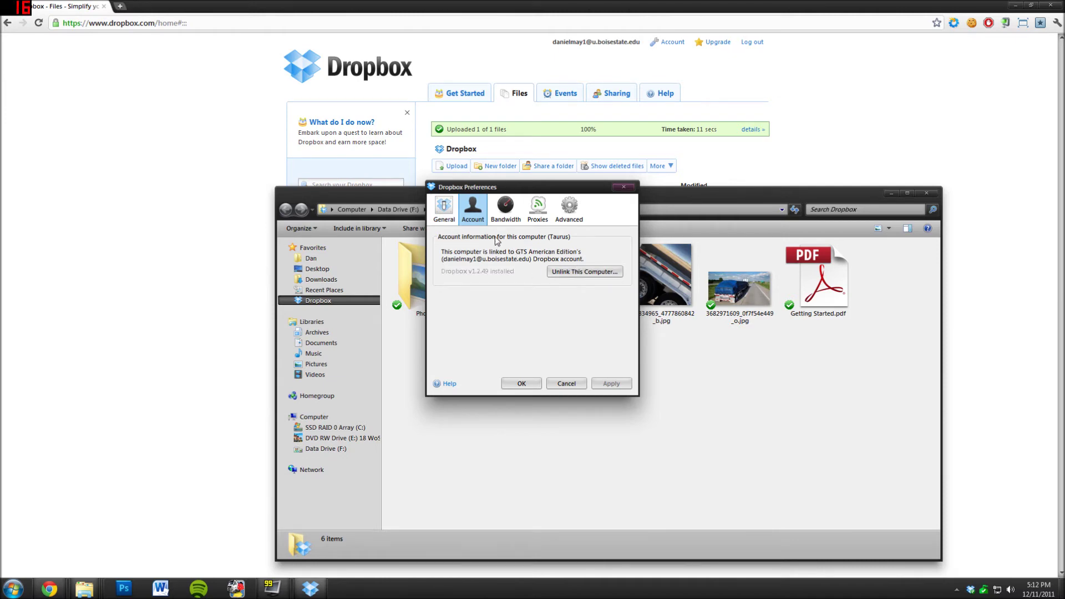
- Switch the client's proxy setting to No proxy and show the Advanced preferences page
left_click(511, 209)
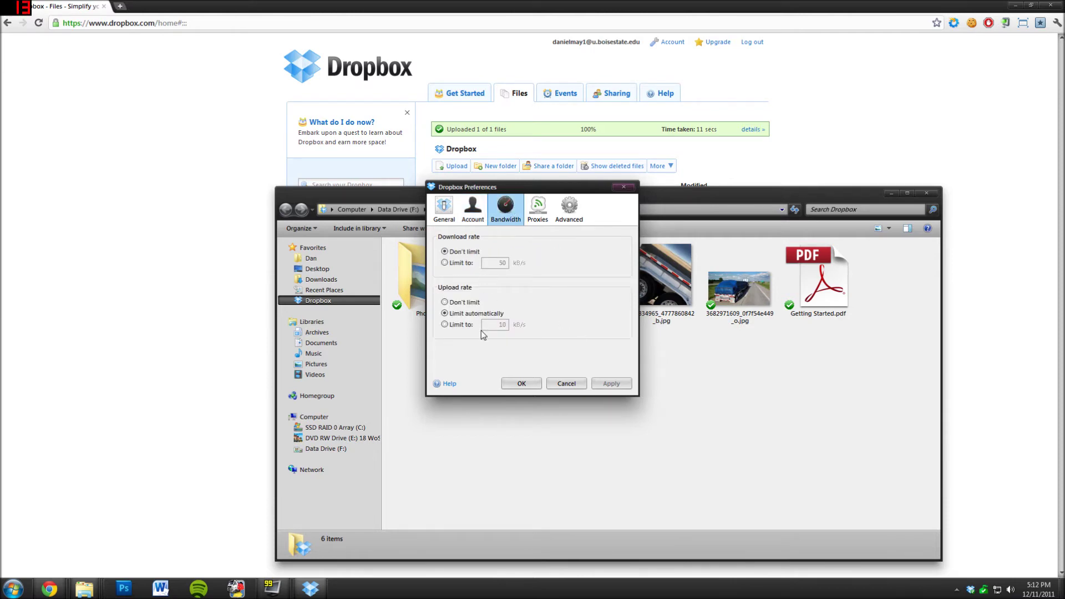
left_click(544, 211)
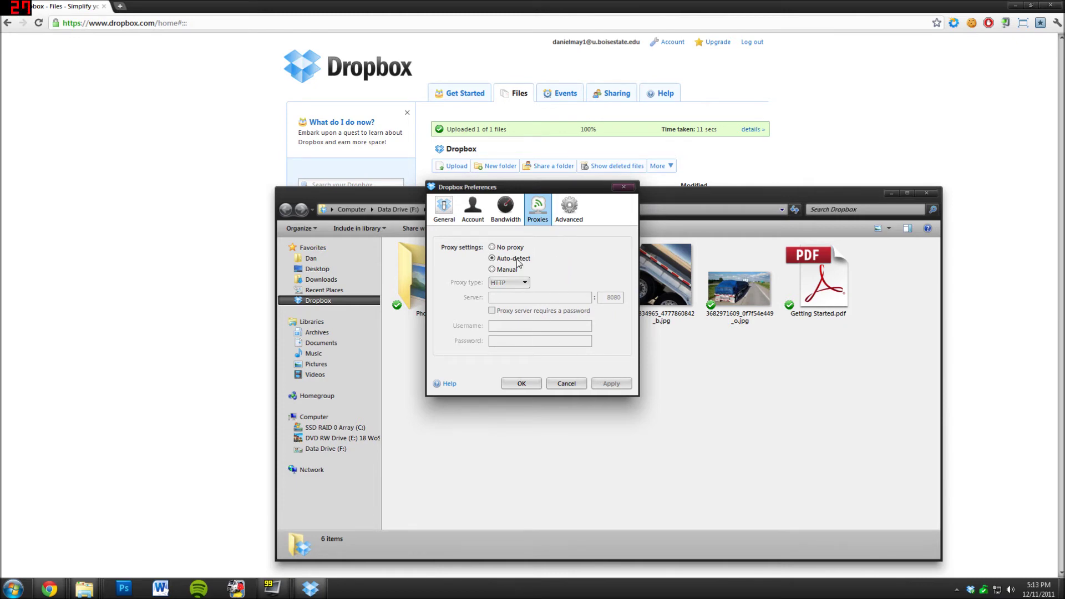
left_click(495, 248)
left_click(574, 214)
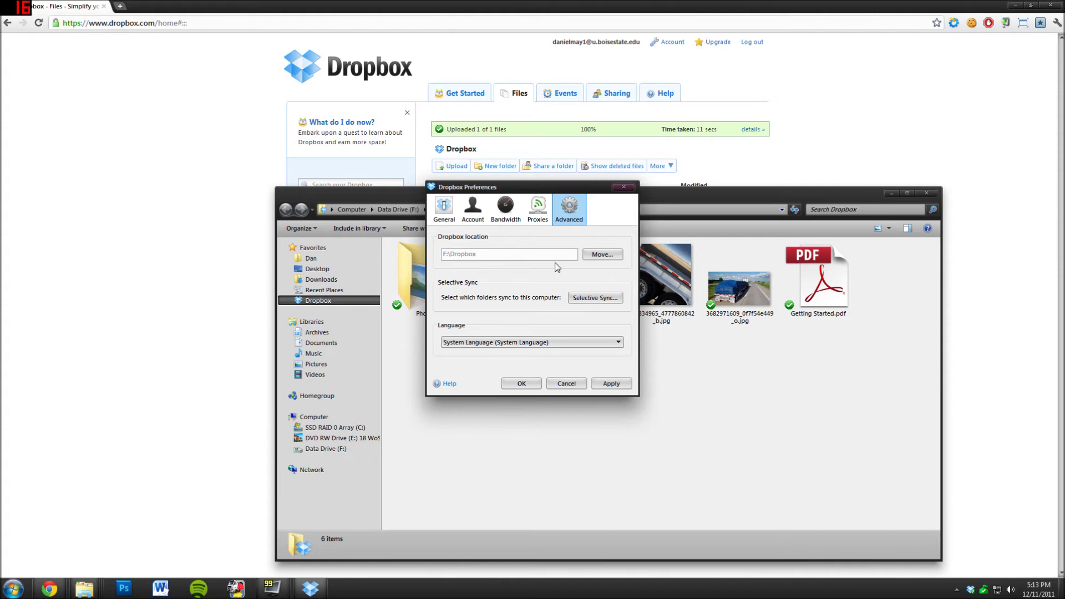
left_click(596, 256)
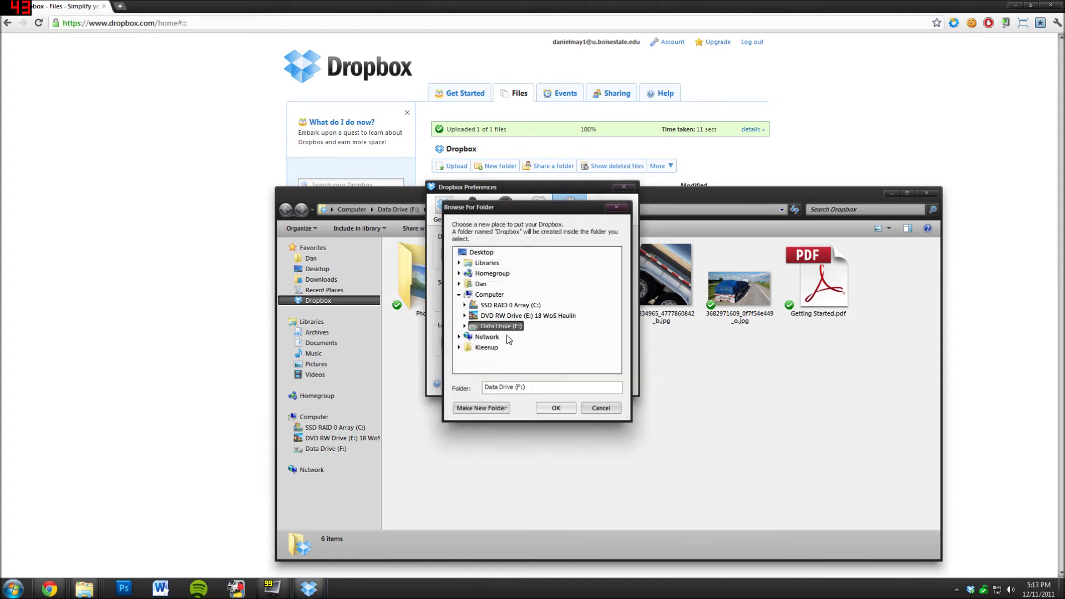
left_click(465, 327)
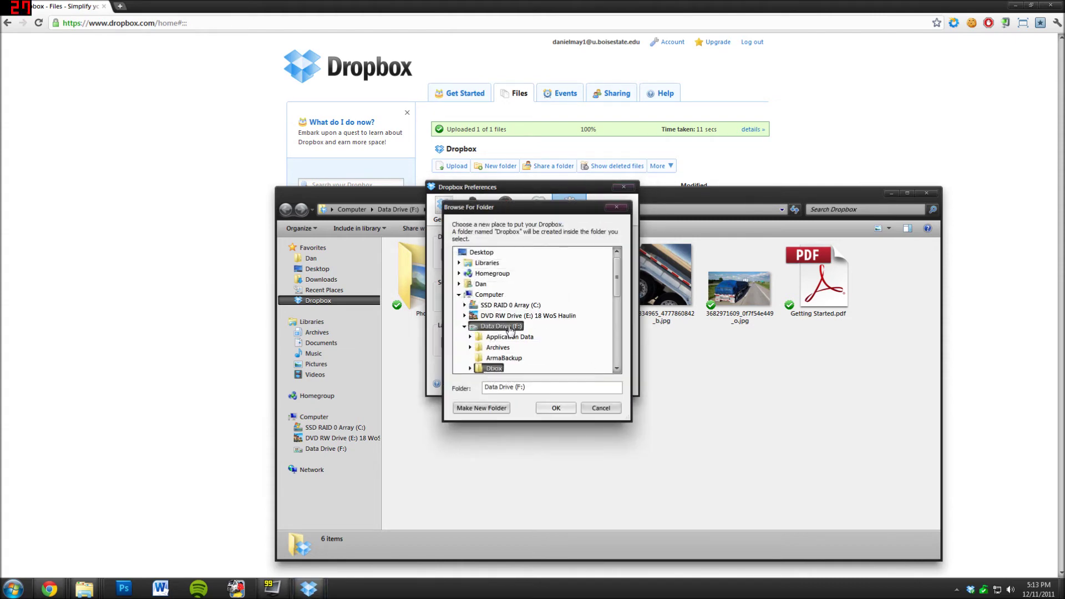
left_click(602, 411)
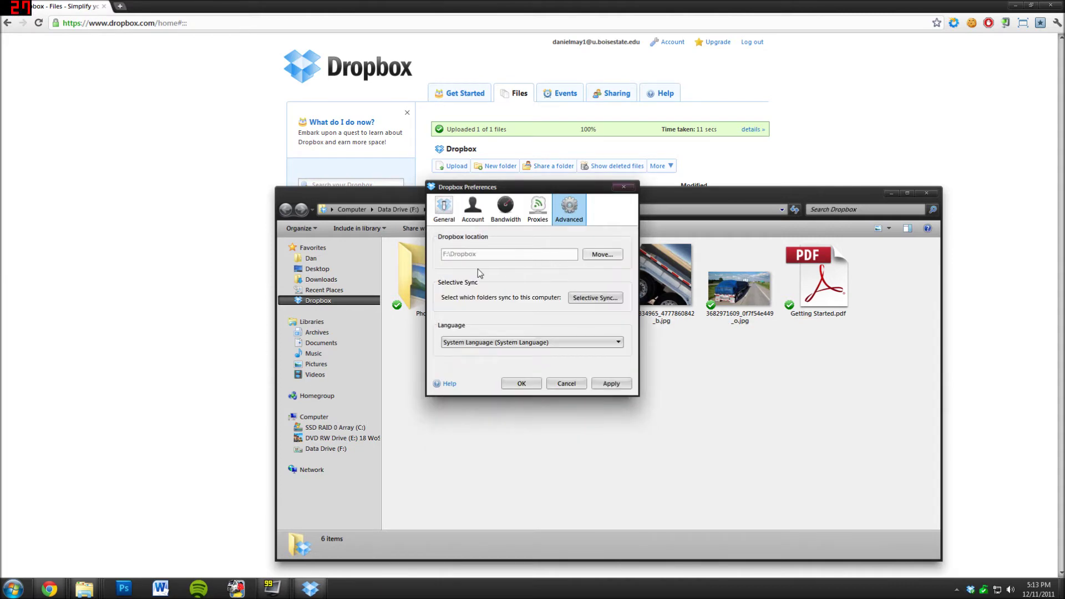
left_click(579, 298)
left_click(451, 241)
left_click(452, 250)
left_click(451, 250)
left_click(451, 241)
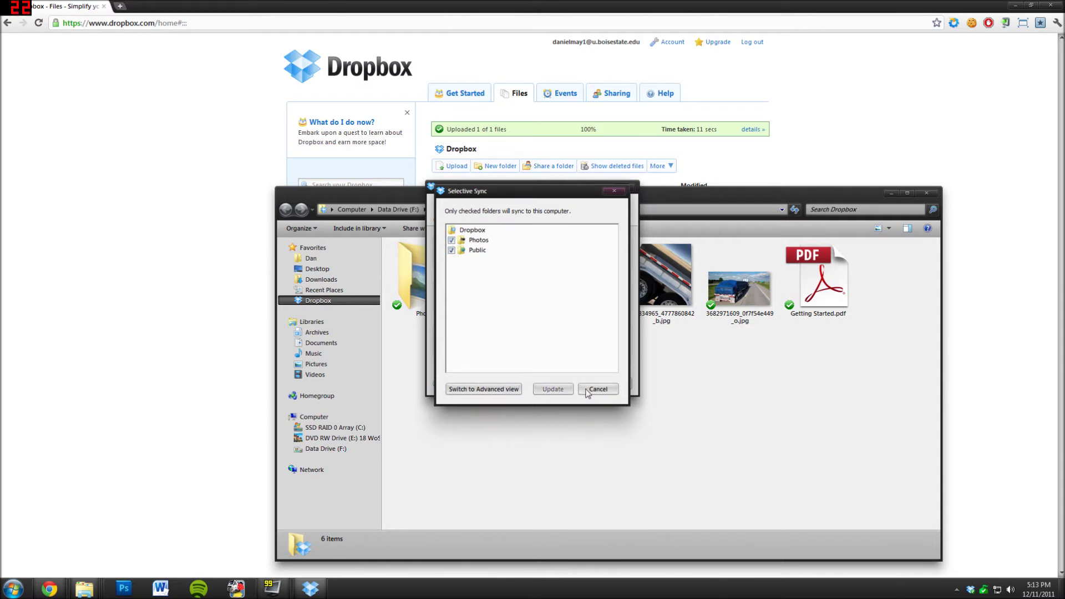
left_click(515, 390)
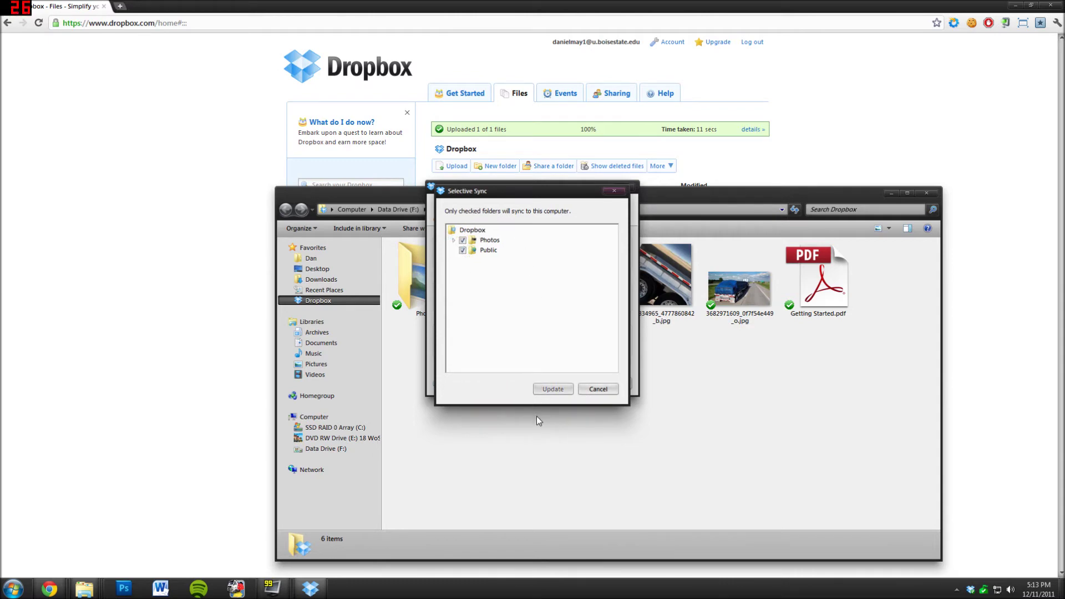
left_click(454, 241)
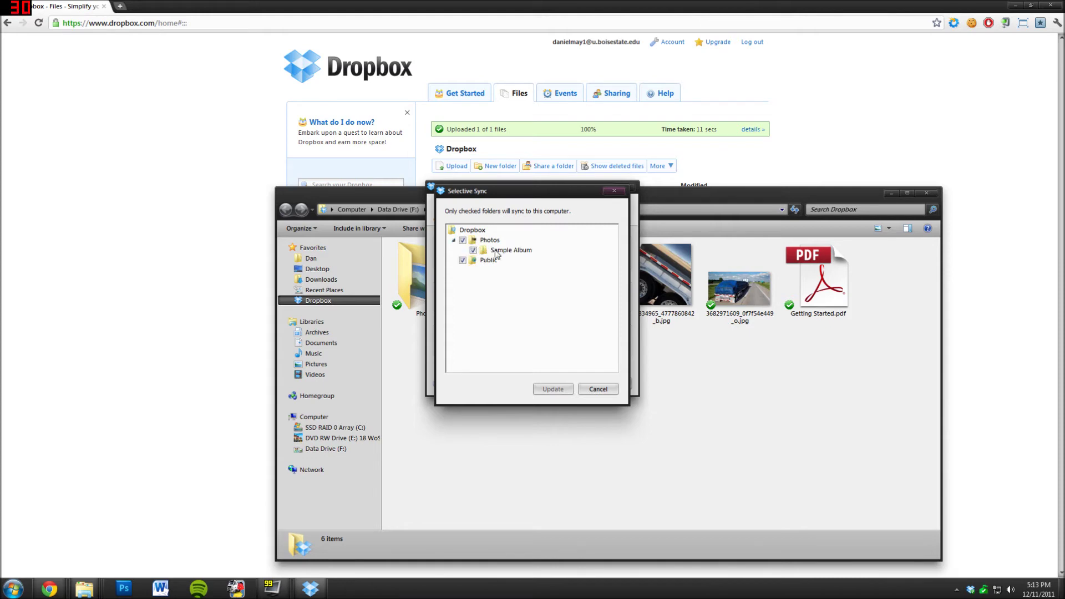
left_click(473, 250)
left_click(454, 240)
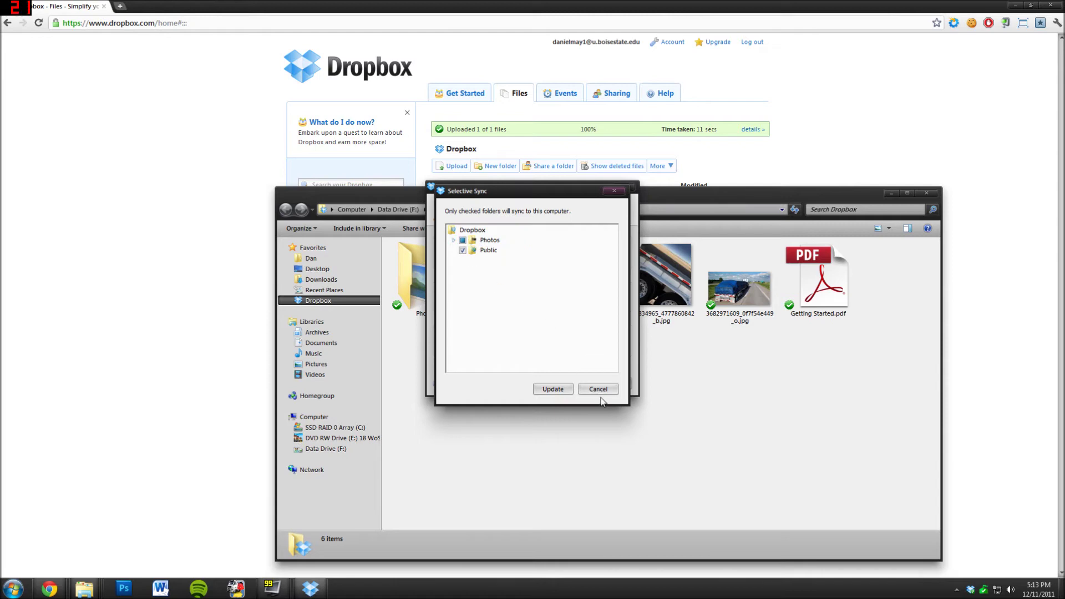
left_click(463, 241)
left_click(610, 390)
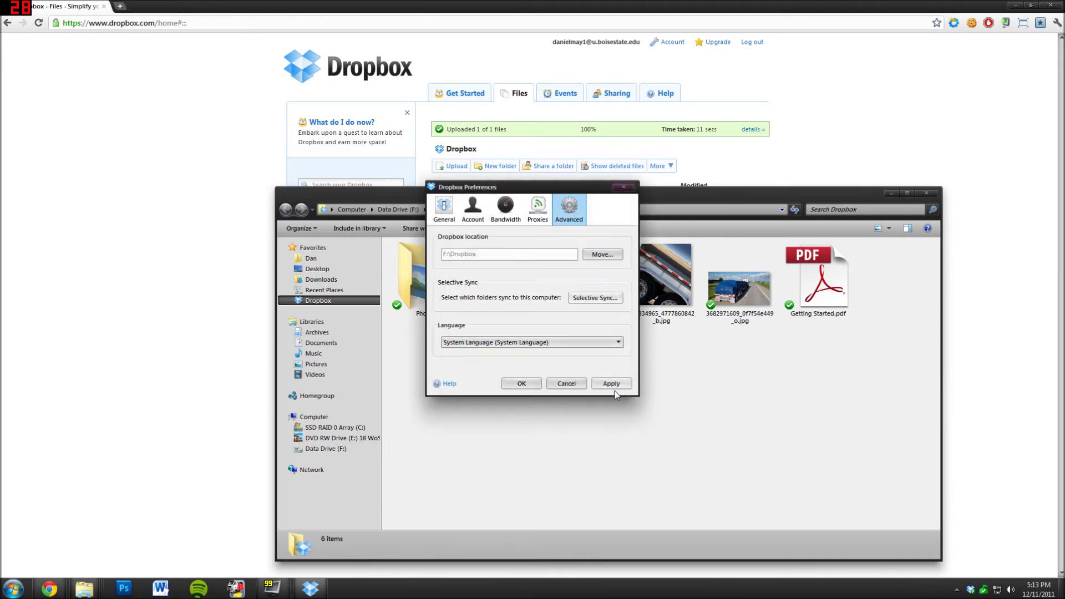
- Pick another interface language but cancel the restart, keeping System Language, then close Preferences with OK
left_click(532, 346)
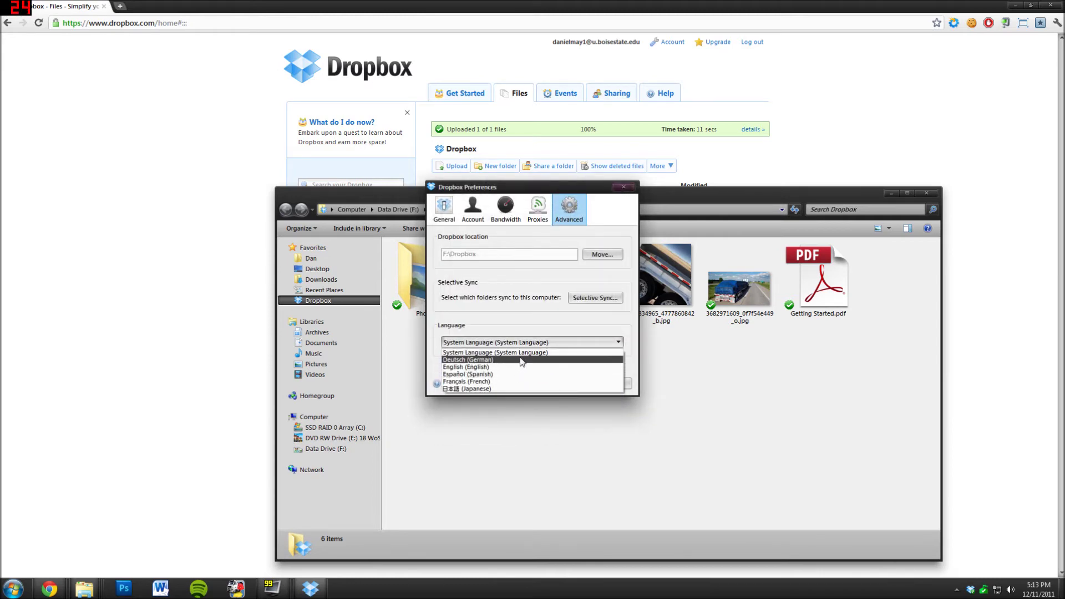
left_click(514, 390)
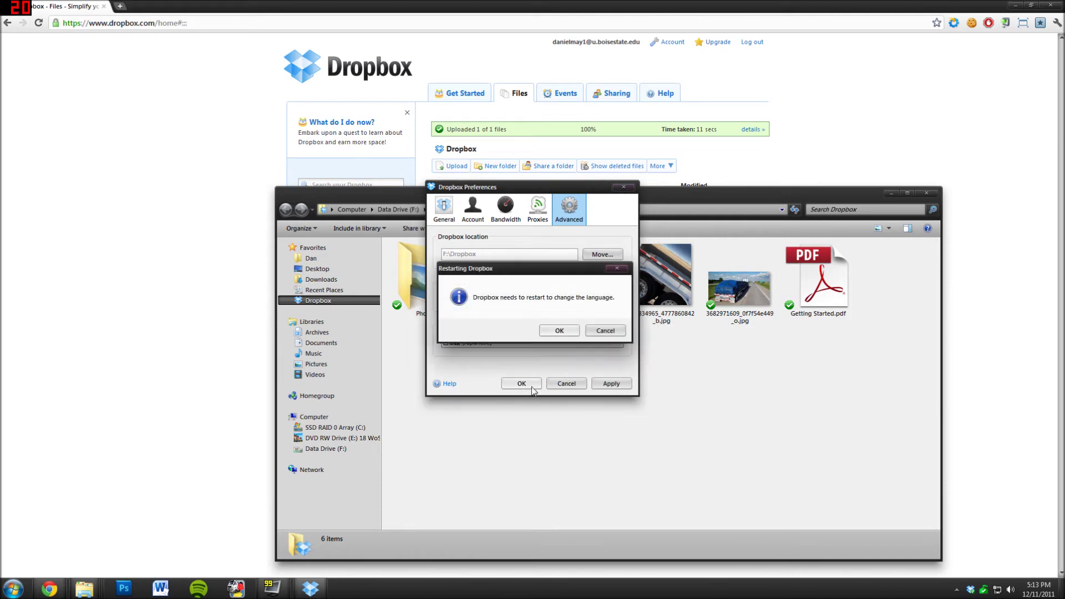
left_click(590, 333)
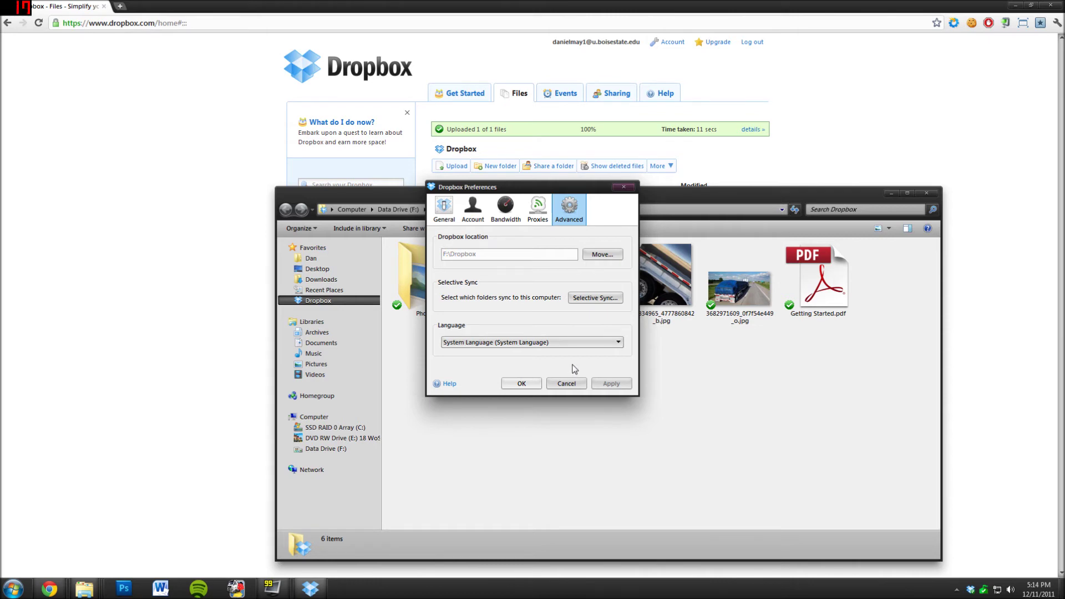
left_click(516, 384)
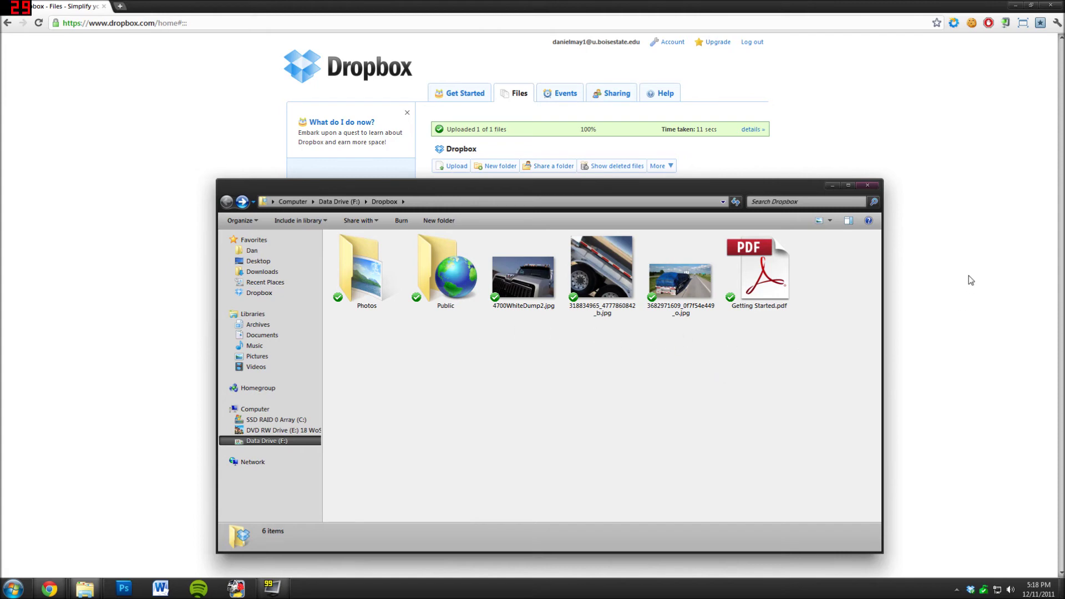
- Bring the Chrome window with the Dropbox Files page to the front
left_click(969, 259)
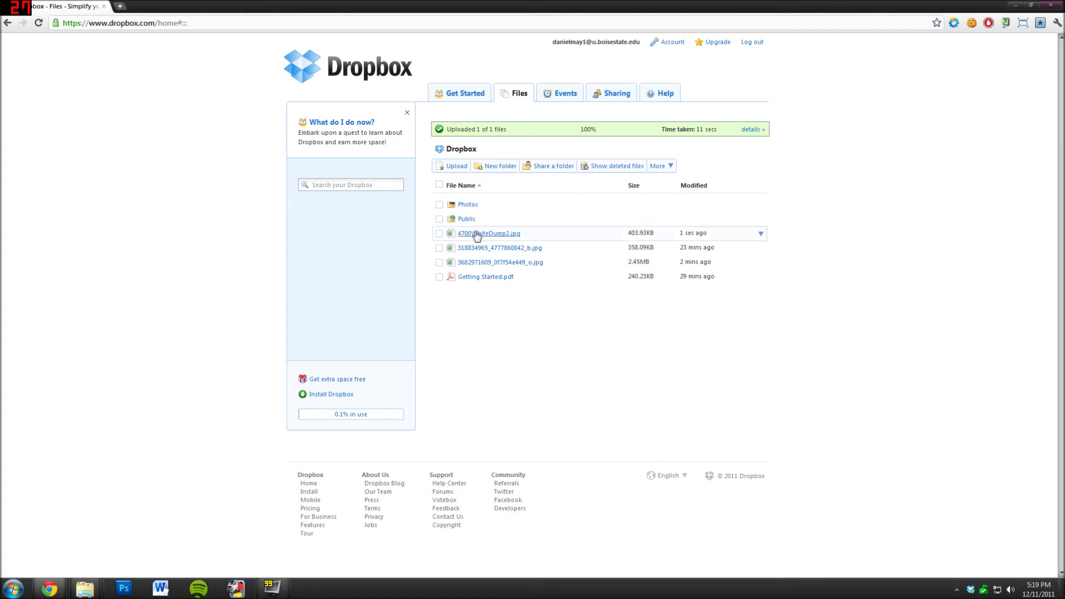
left_click(486, 250)
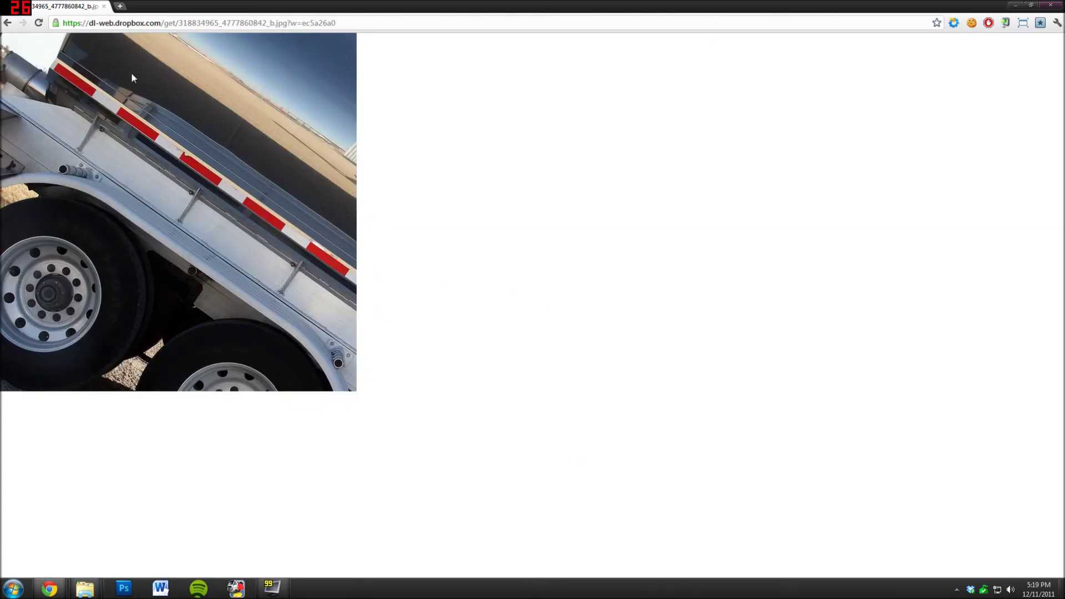
right_click(134, 129)
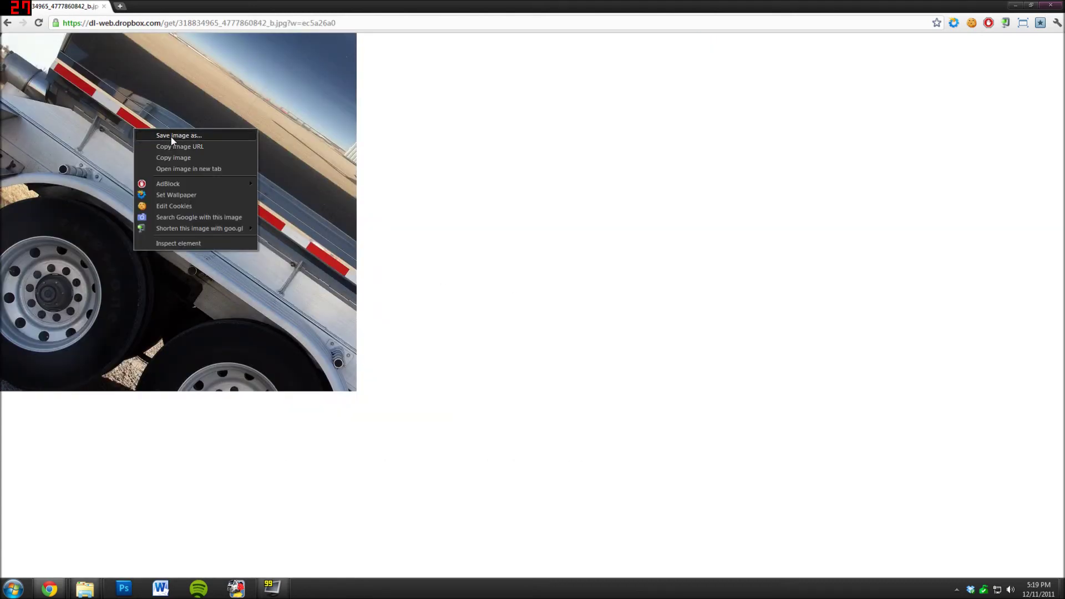
key("Escape")
left_click(7, 23)
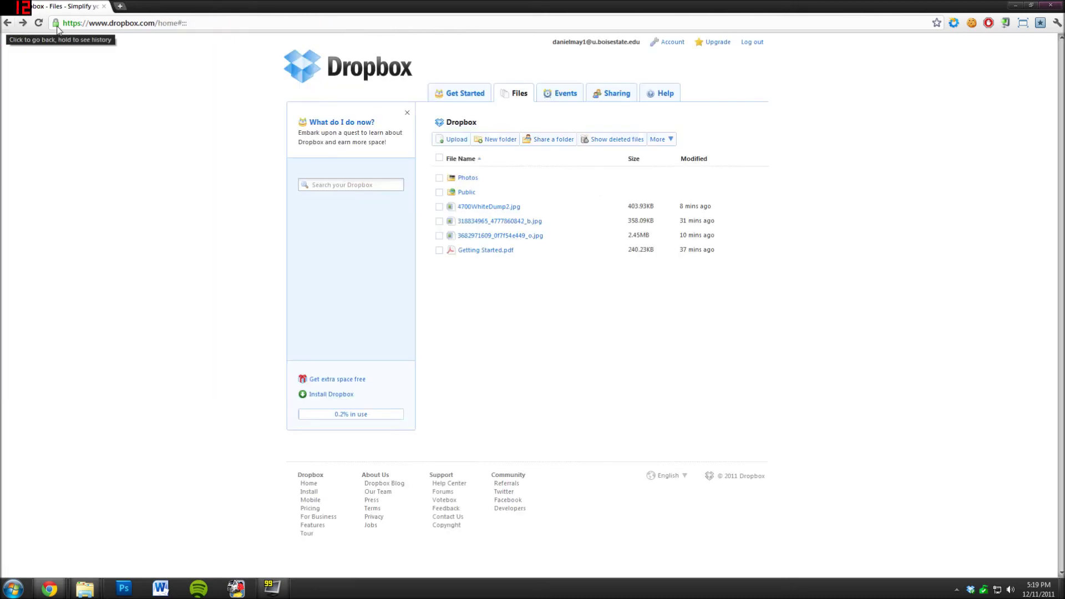
left_click(670, 140)
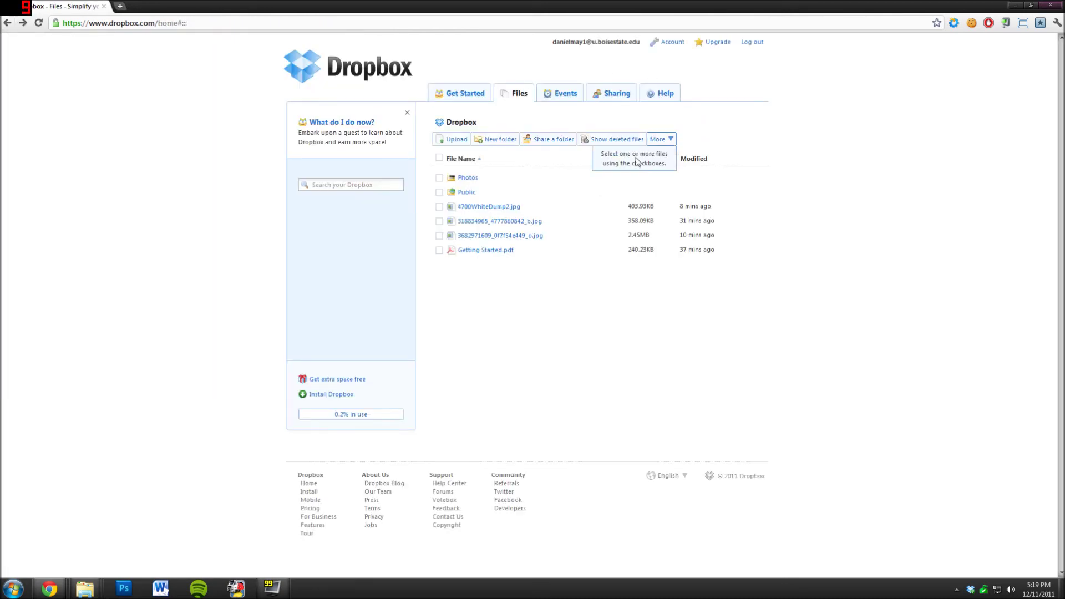
left_click(438, 178)
left_click(671, 142)
left_click(757, 131)
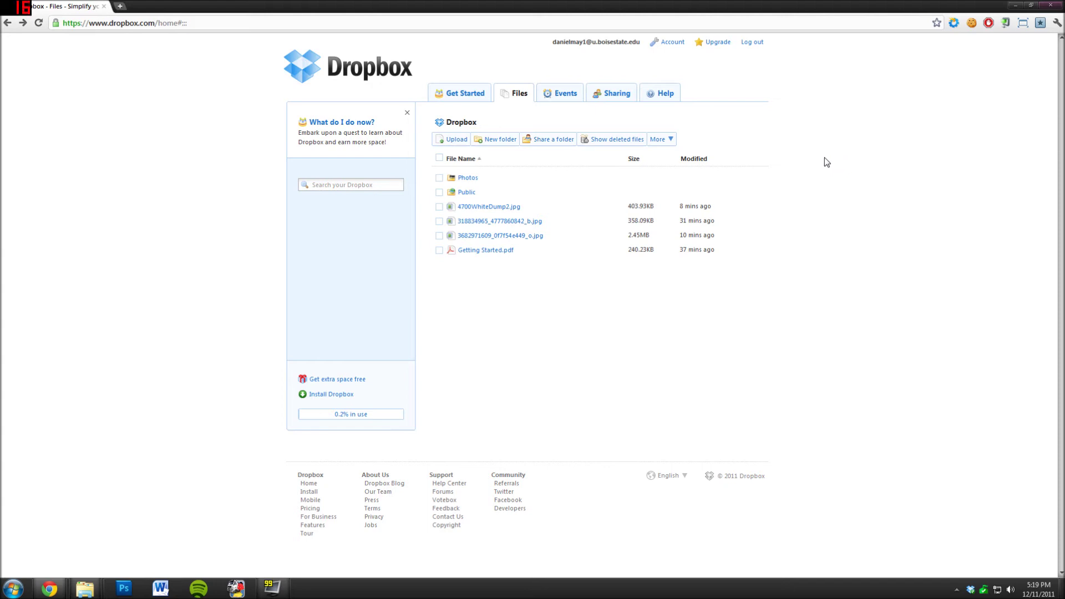
left_click(439, 207)
left_click(439, 222)
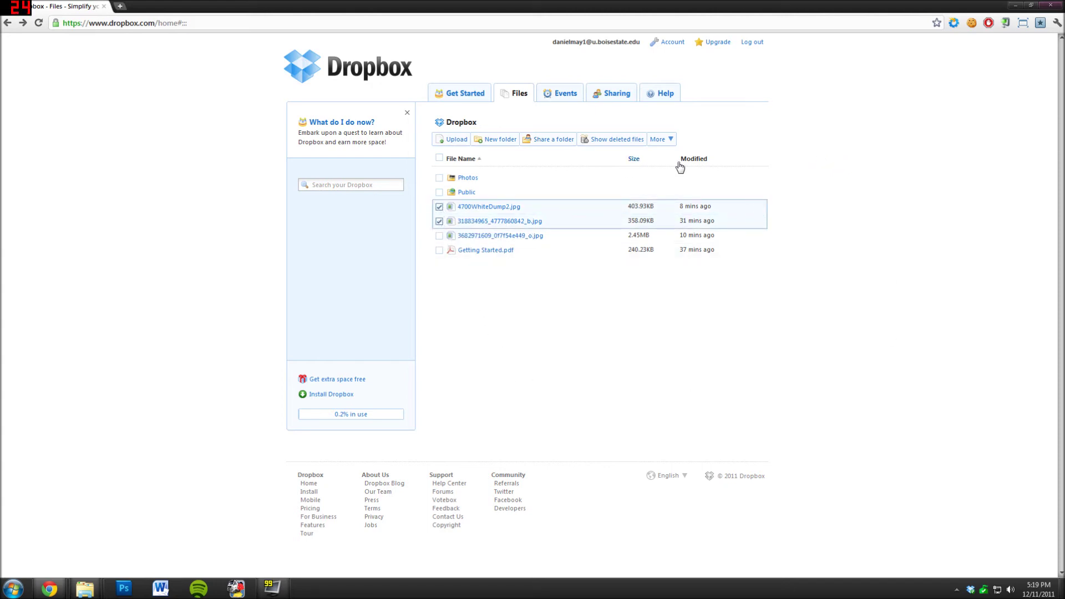
left_click(673, 143)
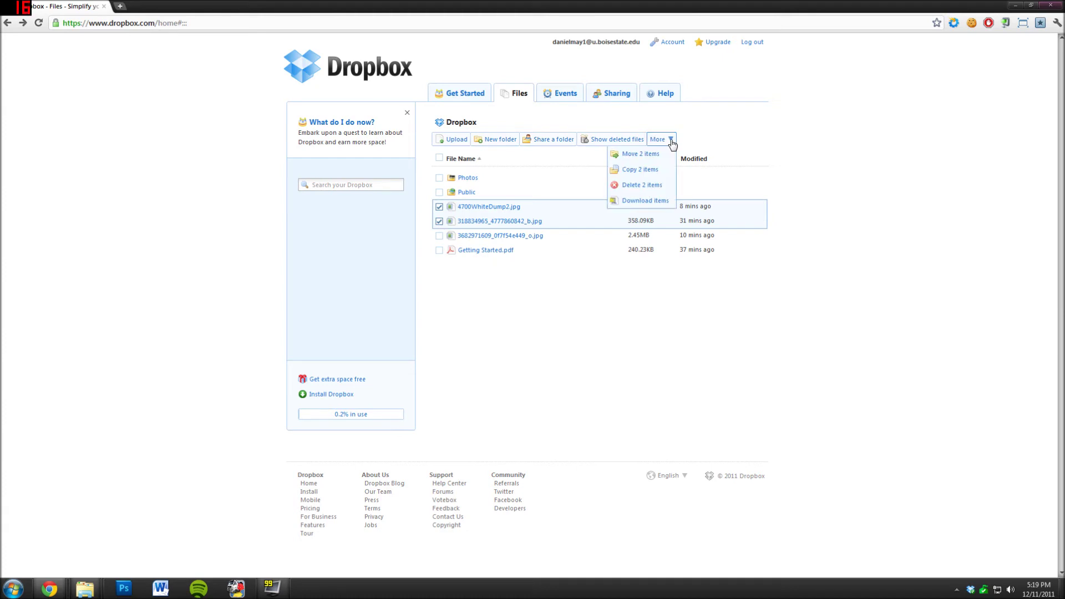
left_click(647, 201)
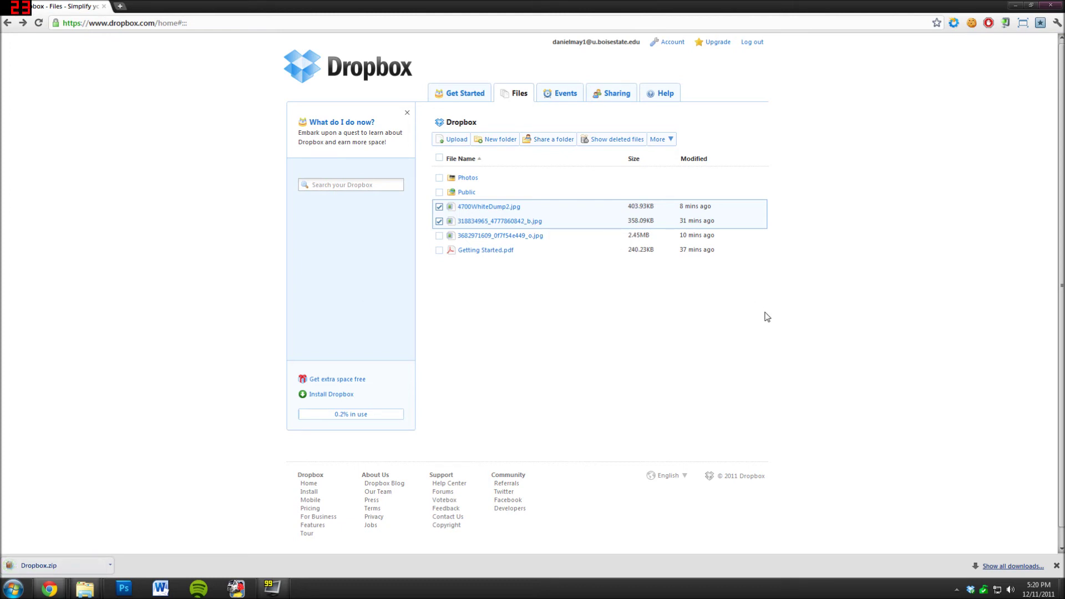
- Clear both selections and select 4700WhiteDump2.jpg alone, showing its More actions
left_click(439, 206)
left_click(439, 221)
left_click(439, 206)
left_click(670, 139)
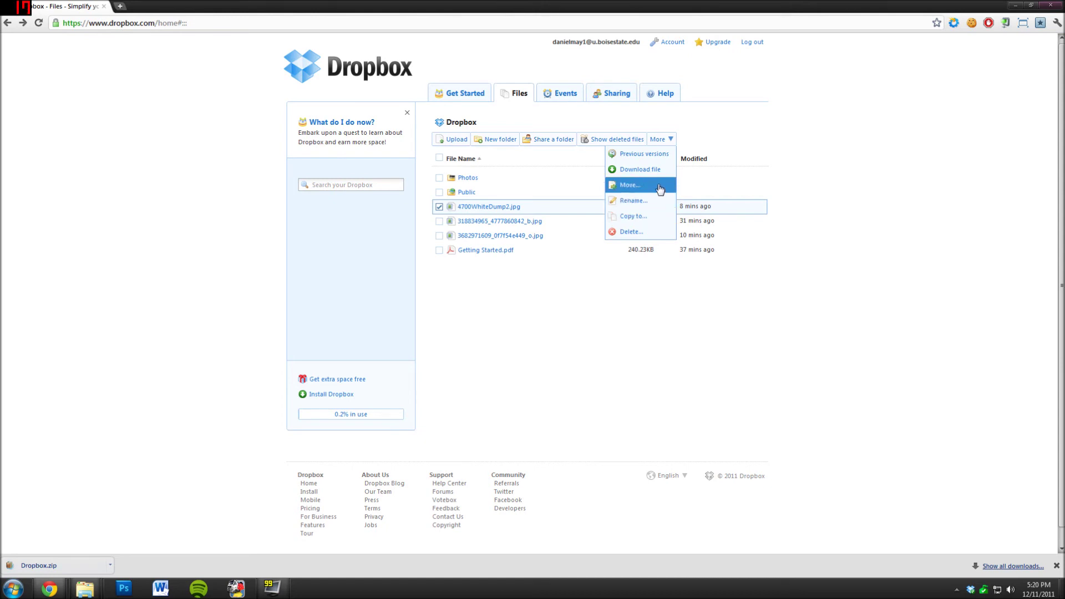
mouse_move(506, 210)
left_mouse_down()
mouse_move(471, 188)
mouse_move(520, 205)
left_mouse_up()
right_click(519, 205)
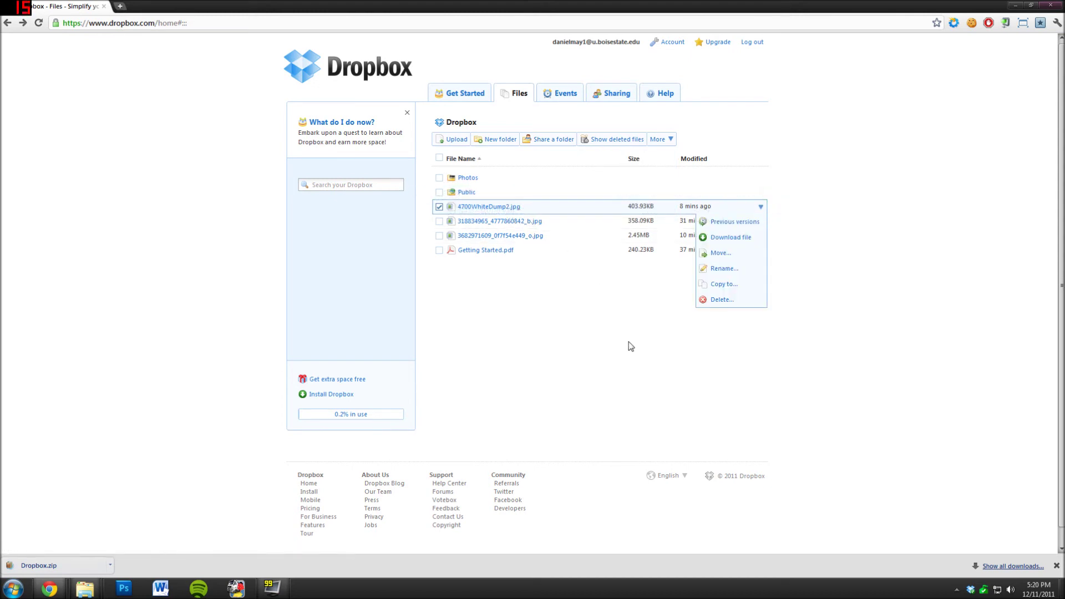
left_click(437, 207)
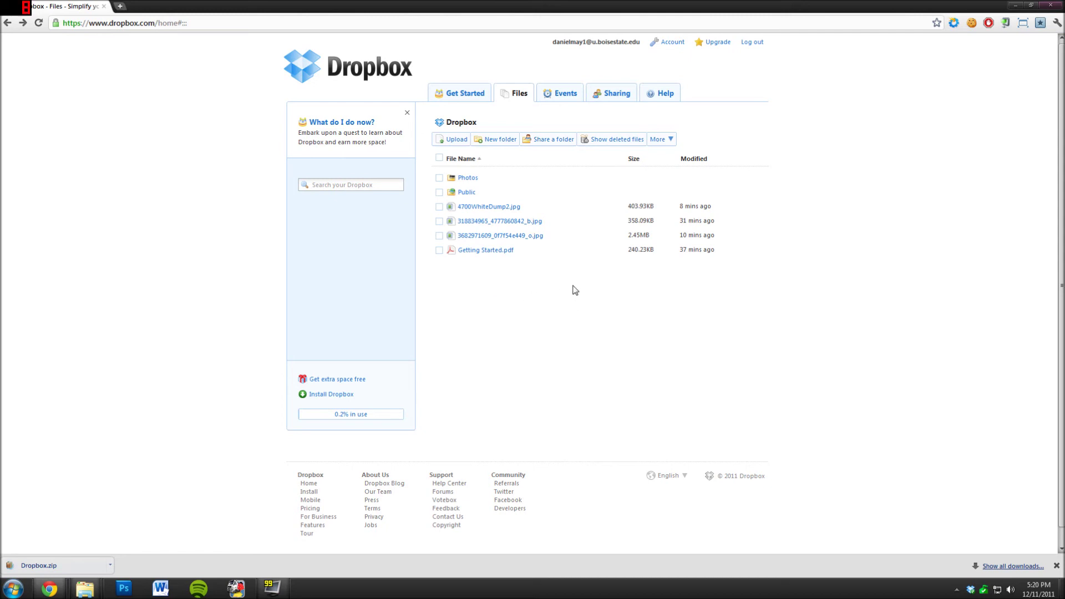
- Create the folder 'Stuff N Things' in the root and drag 4700WhiteDump2.jpg onto it
left_click(493, 140)
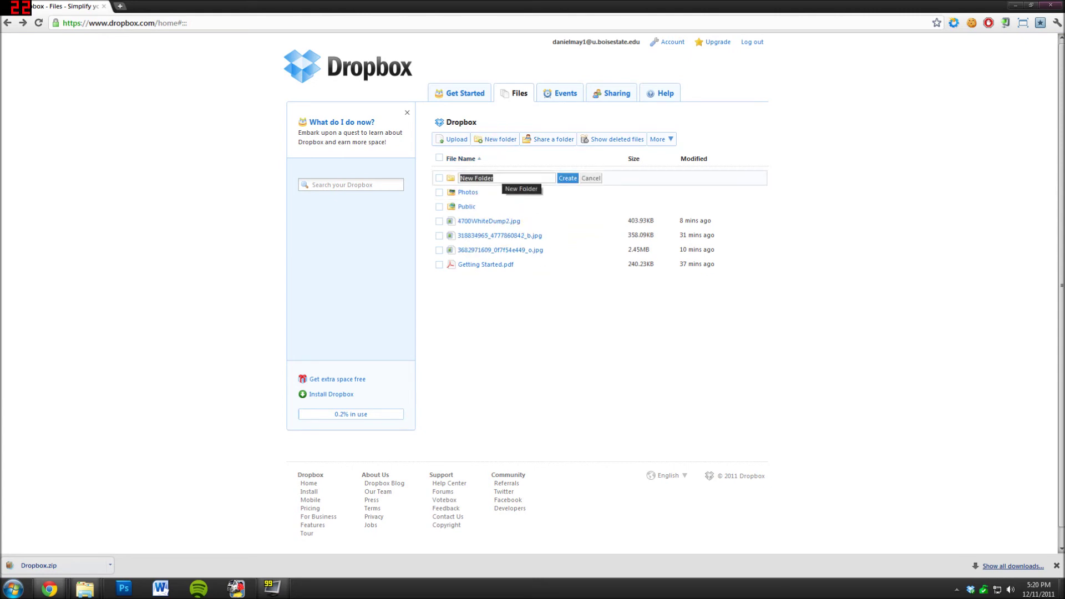
type("Stuff N Things")
left_click(570, 178)
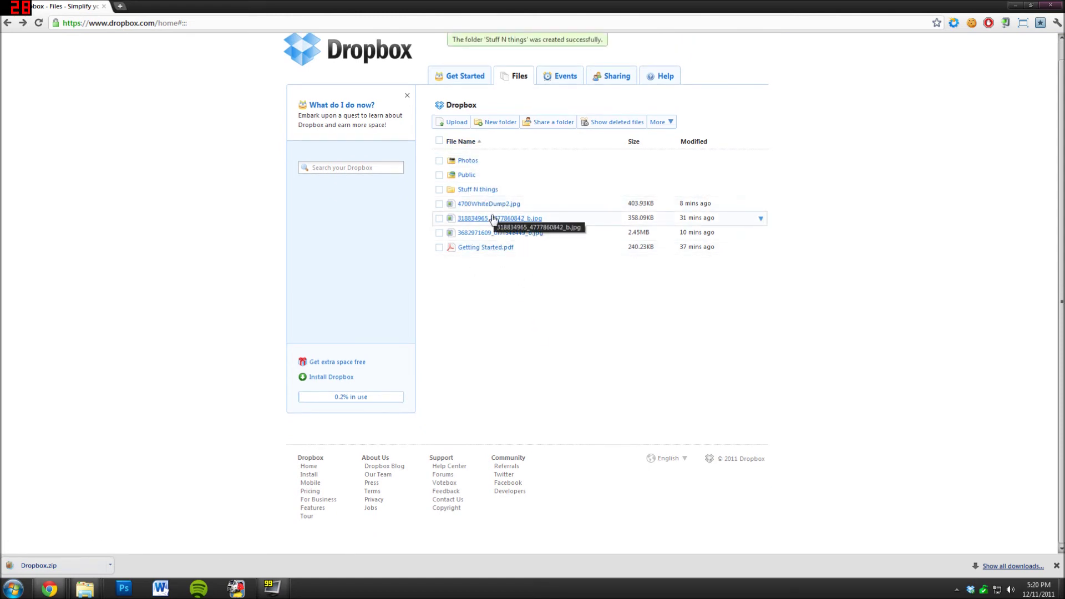
left_click_drag(476, 204, 477, 189)
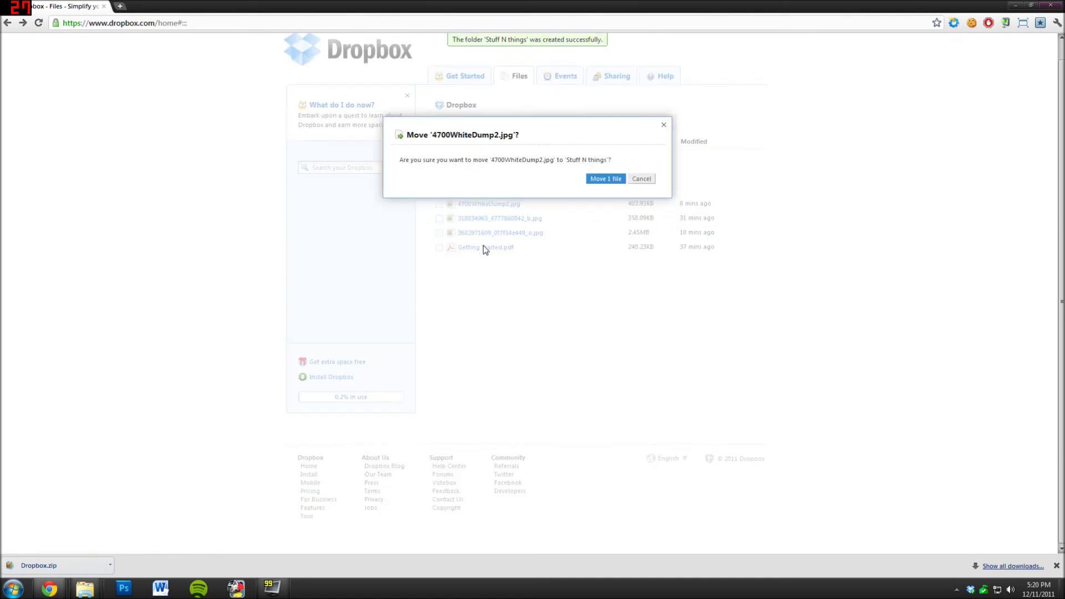
- Confirm moving 4700WhiteDump2.jpg into Stuff N things and open that folder
left_click(605, 178)
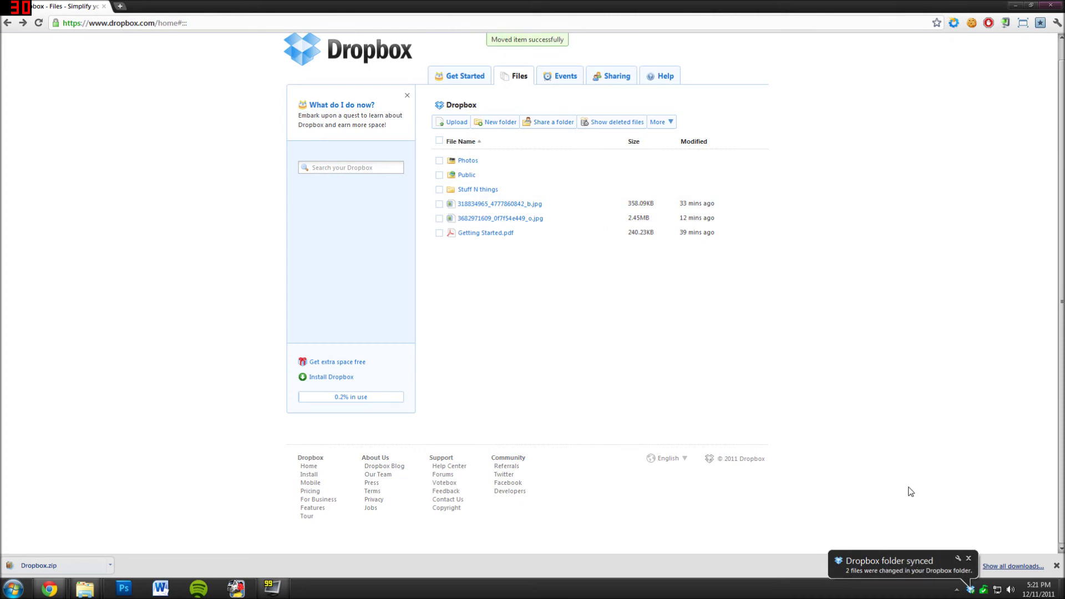
left_click(473, 190)
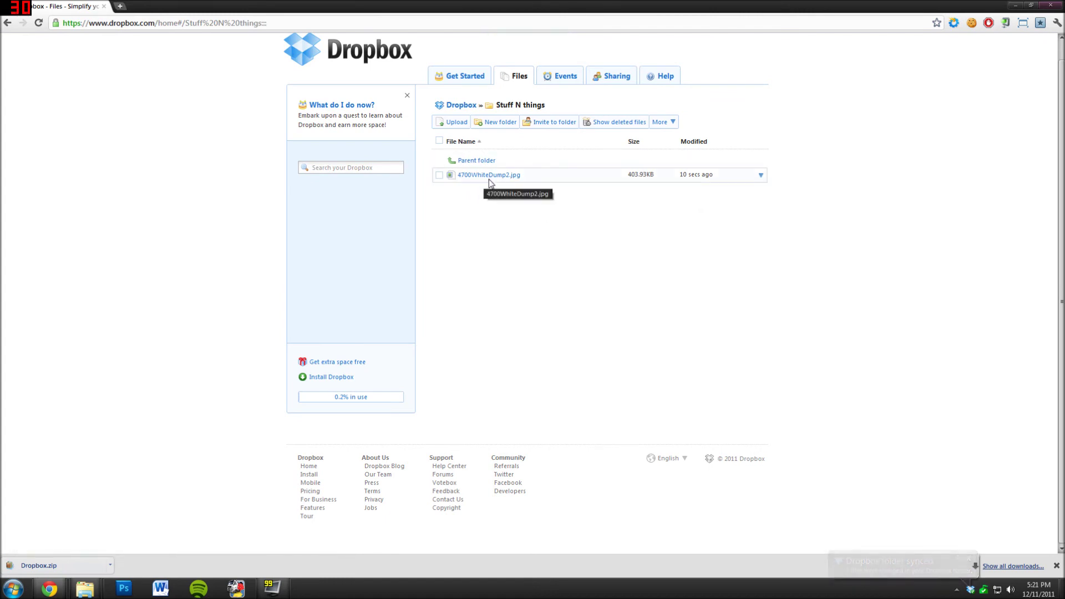
- Share Stuff N things with a collaborator's e-mail and the message 'Hey man, you suck really bad. Bye'
left_click(558, 129)
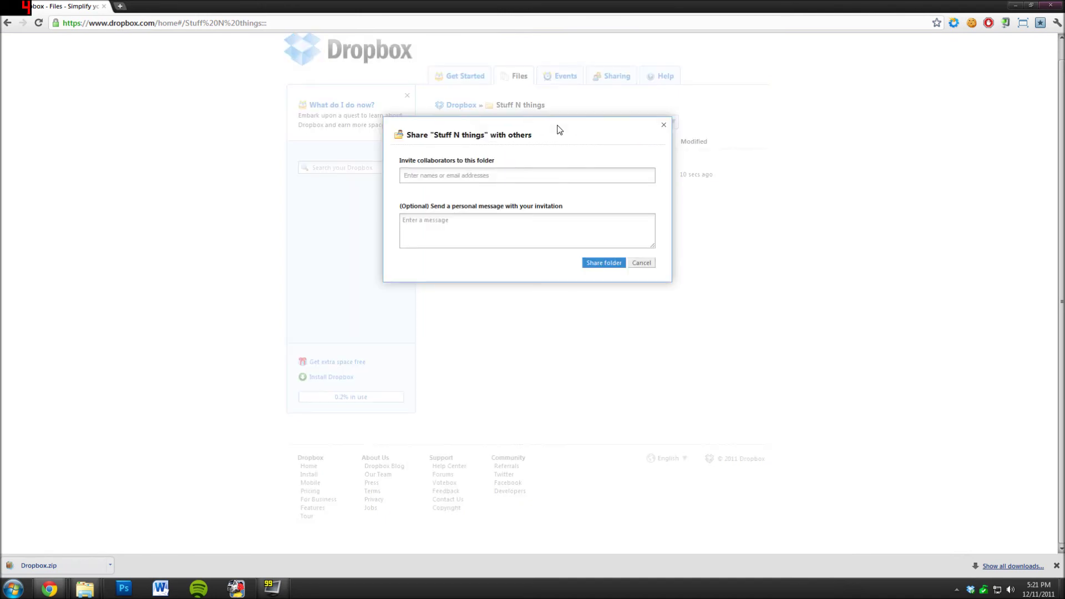
left_click(513, 181)
left_click(499, 223)
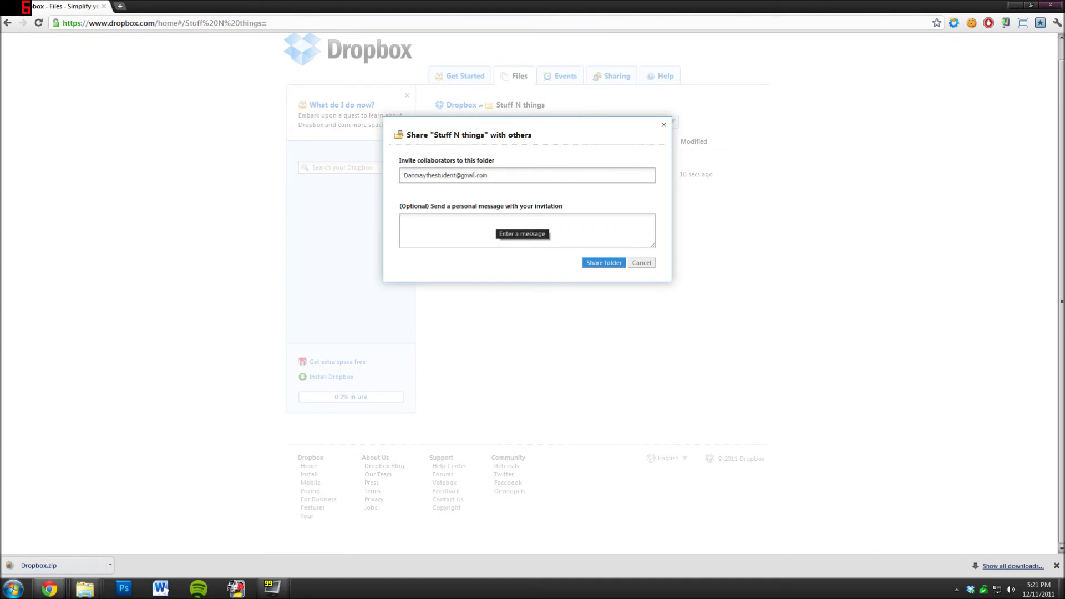
type("Hey man, you suck really bad. Bye")
left_click(604, 263)
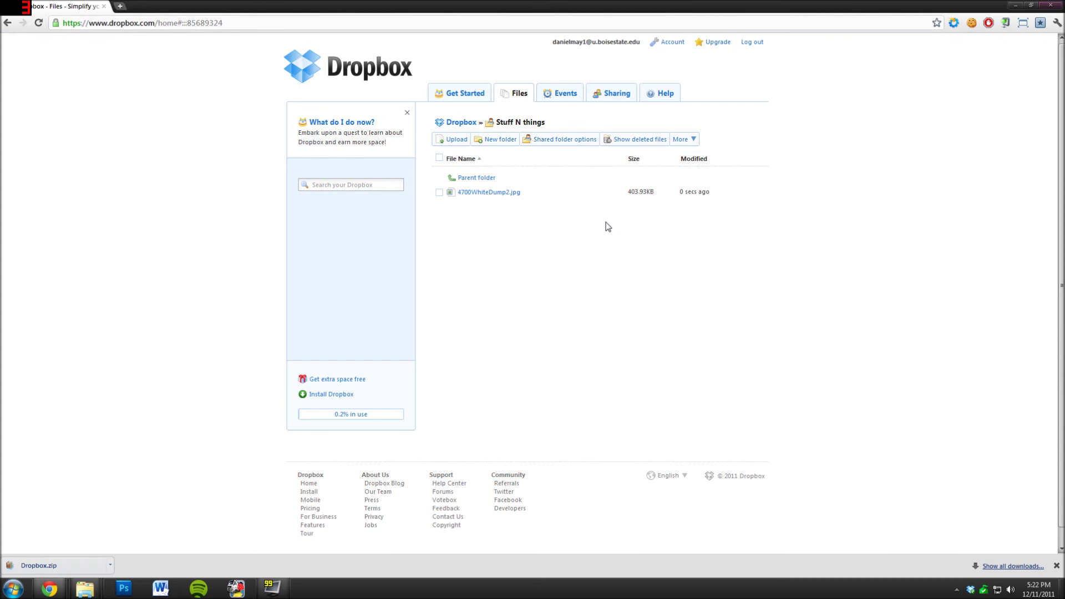
left_click(487, 178)
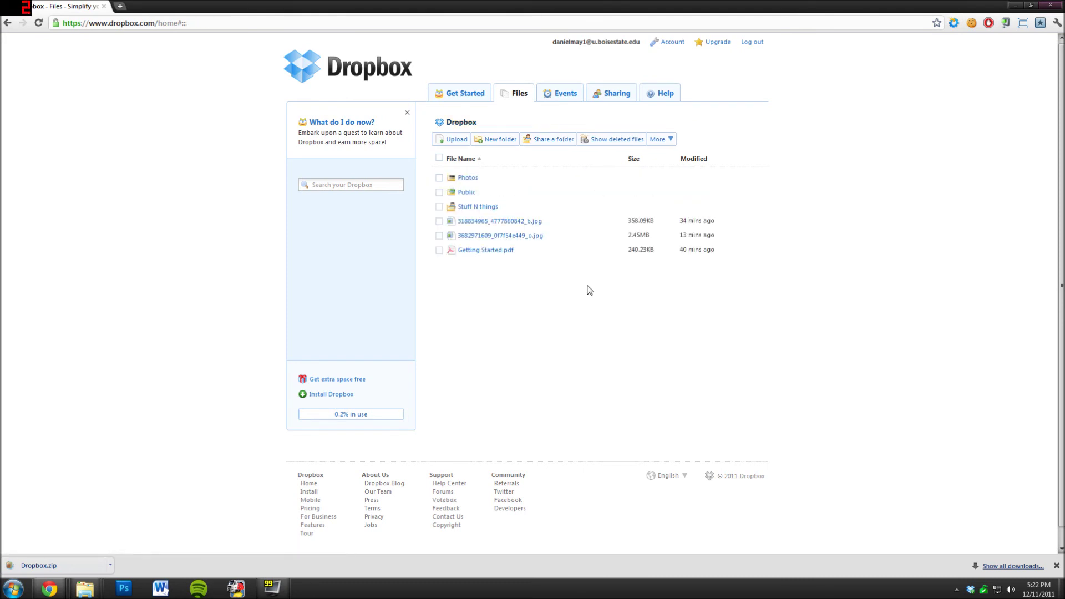
left_click(466, 192)
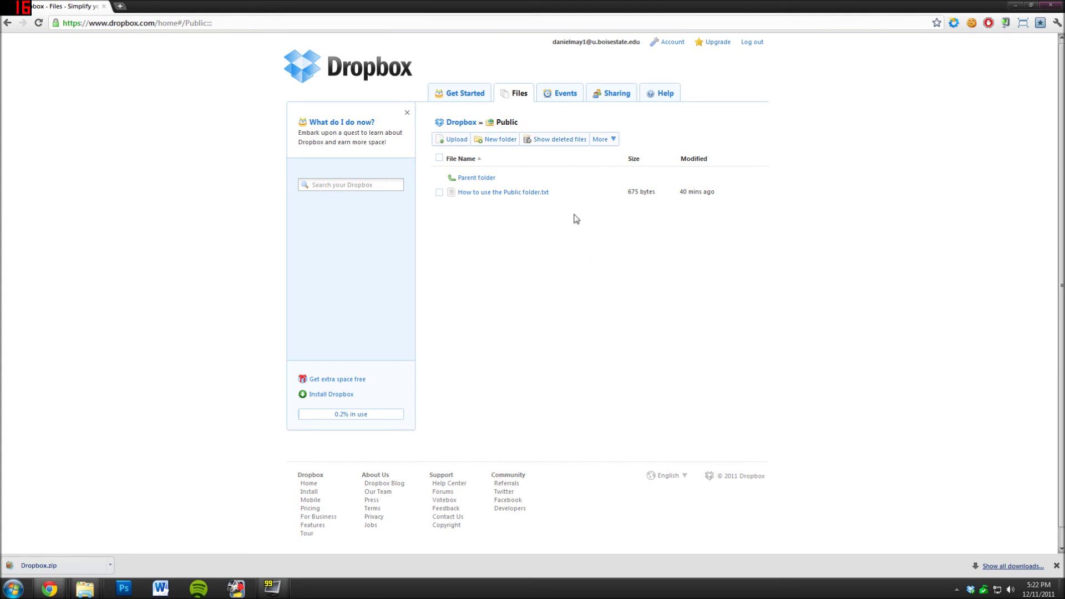
left_click(472, 179)
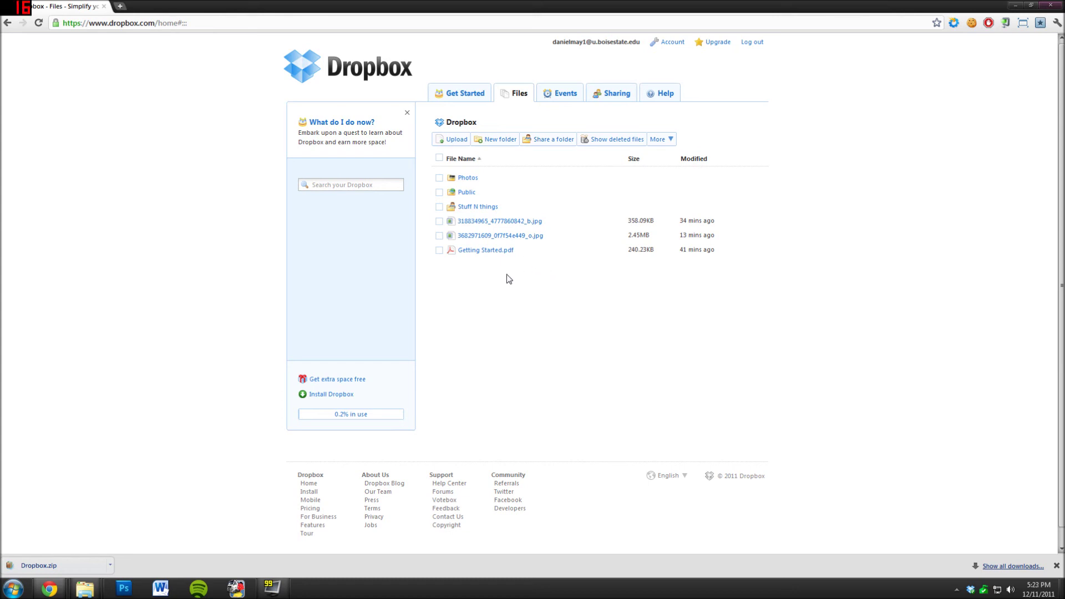
- Move Getting Started.pdf into the Public folder, then open Public and show the PDF's file actions
left_click_drag(481, 249, 468, 191)
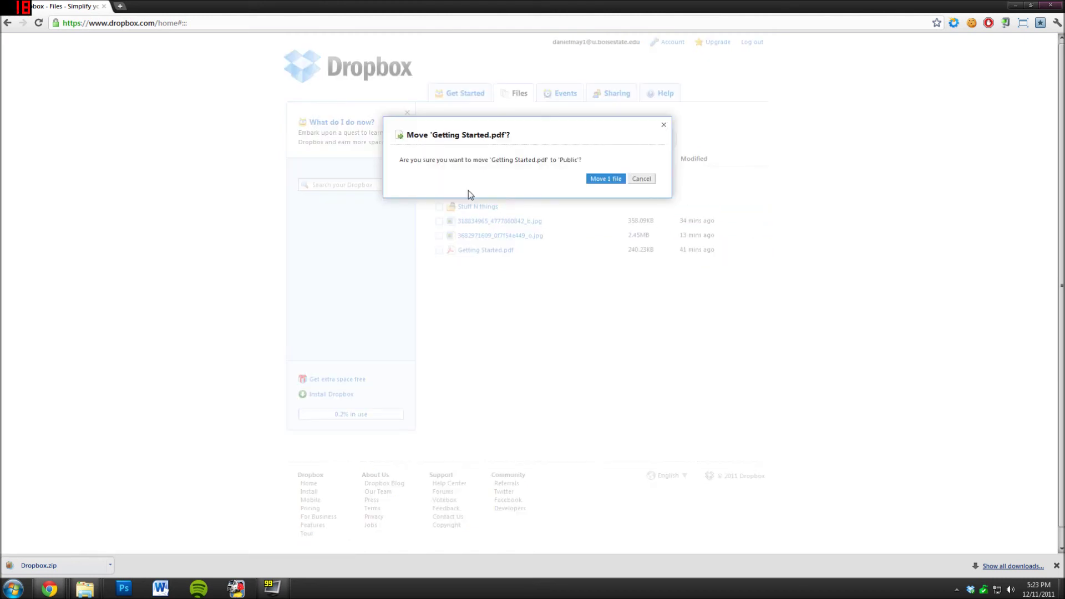
left_click(605, 179)
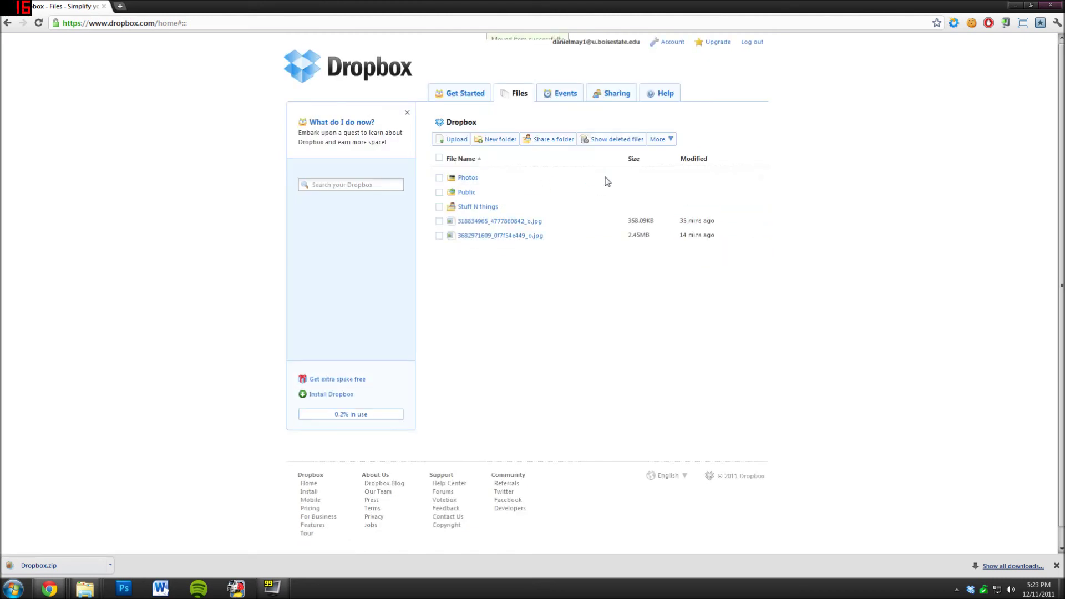
left_click(465, 193)
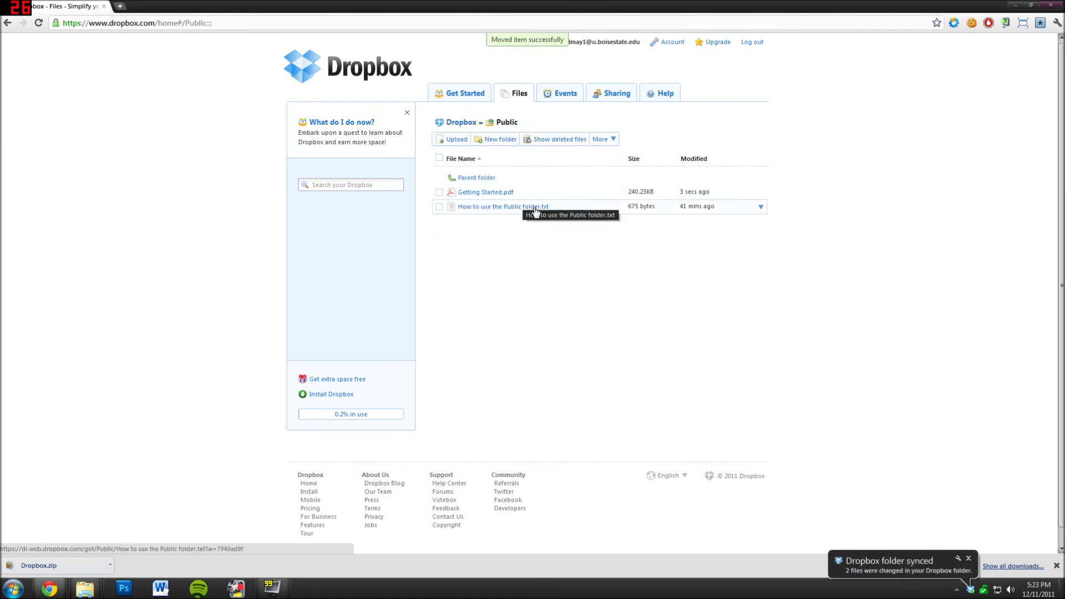
left_click(760, 193)
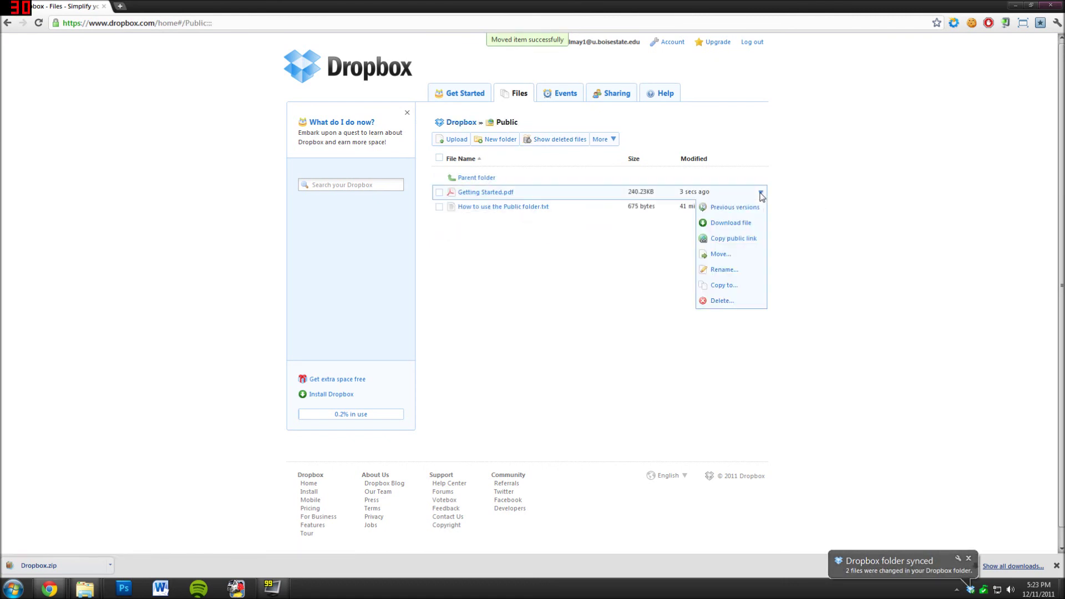
- Create a shortened db.tt public link for Getting Started.pdf and copy it to the clipboard
left_click(725, 240)
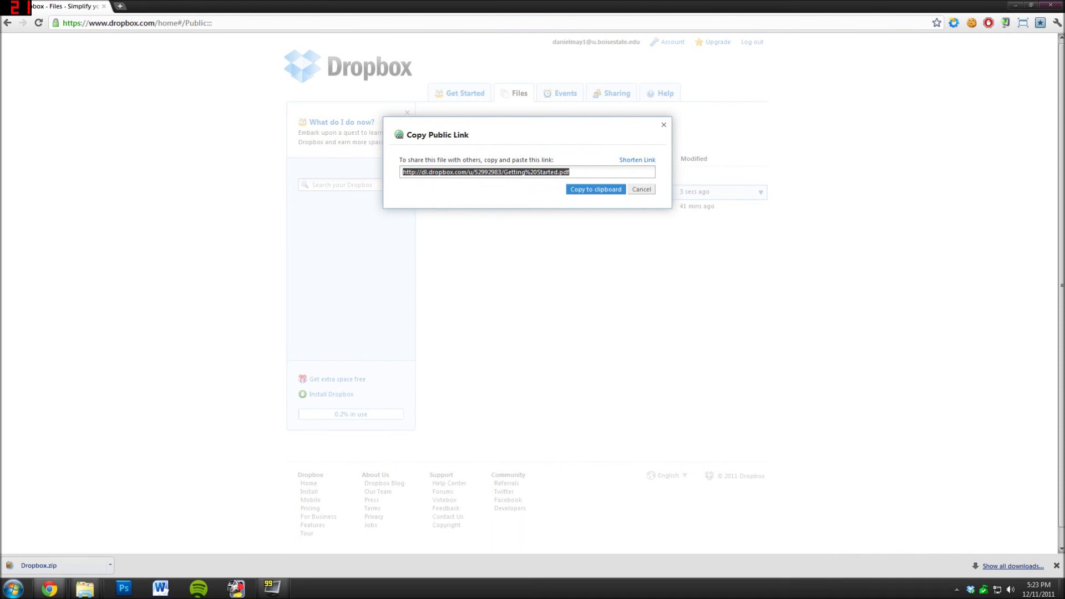
left_click_drag(561, 172, 589, 175)
left_click(637, 161)
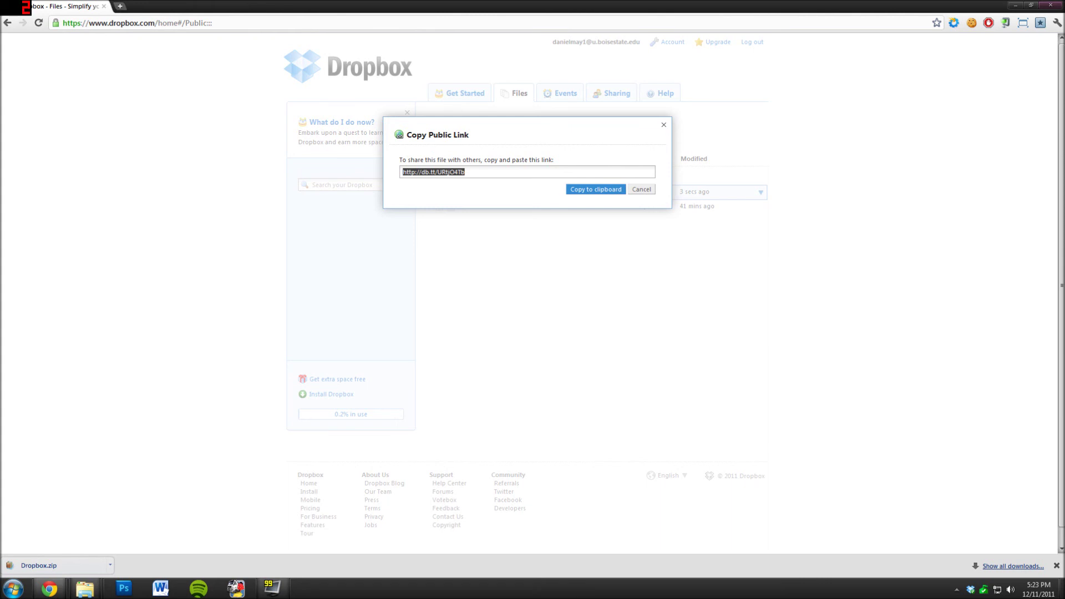
left_click(592, 190)
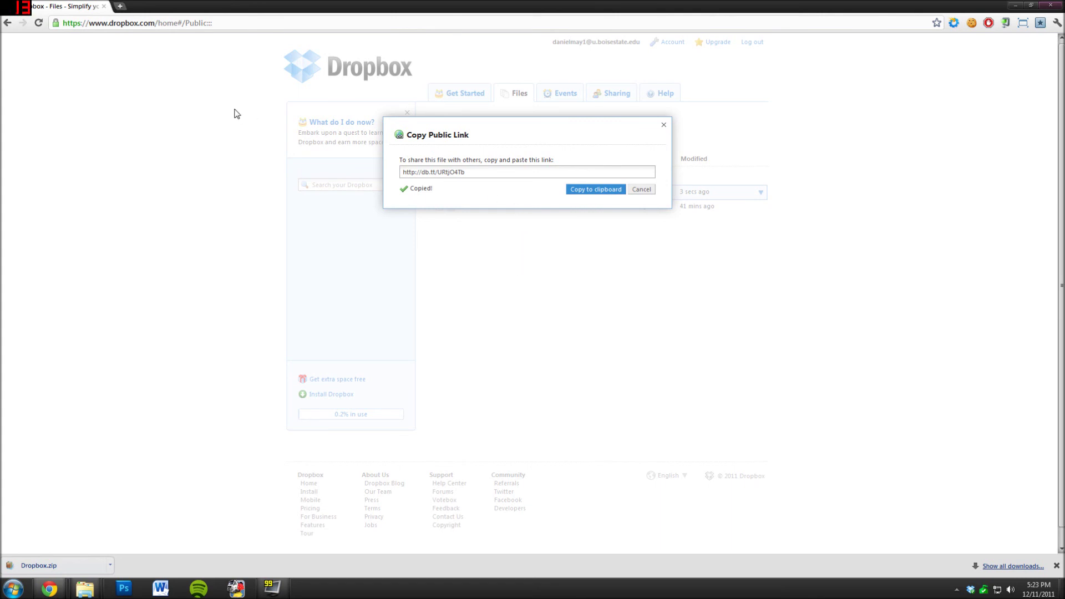
- Load the copied public link for Getting Started.pdf in a new Chrome tab
left_click(120, 6)
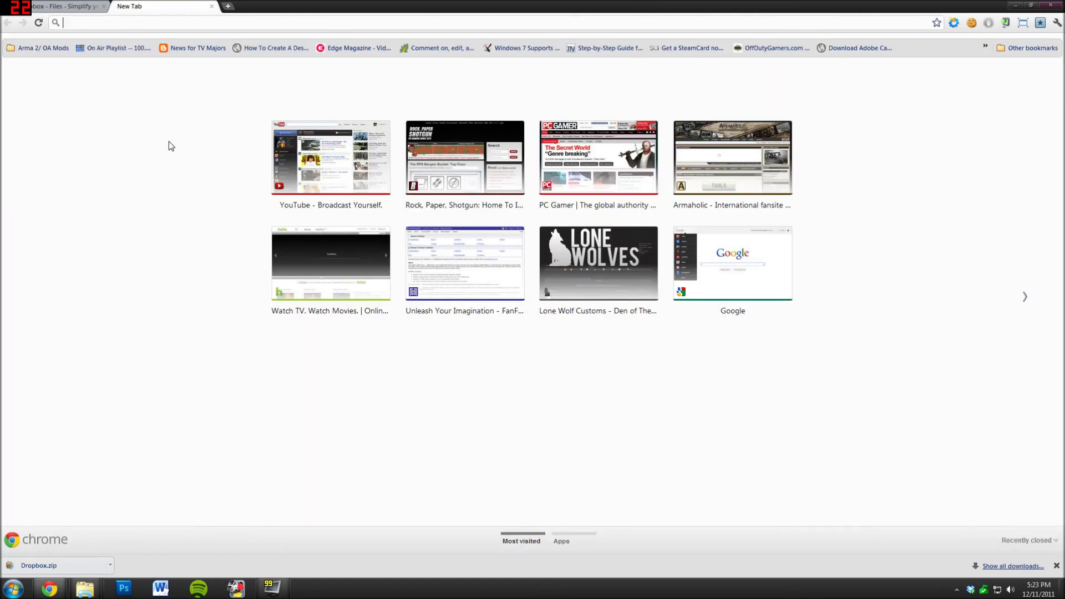
key("ctrl+v")
key("Return")
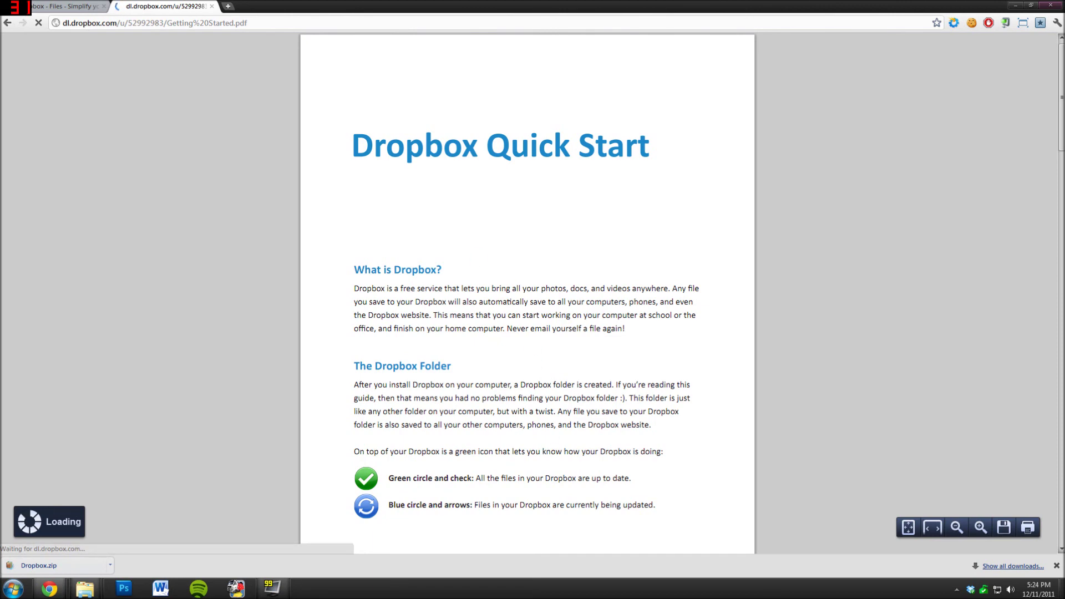
- Scroll through the Dropbox Quick Start PDF, then close its tab
left_click_drag(551, 451, 546, 411)
left_click(583, 353)
scroll(582, 355, "down", 12)
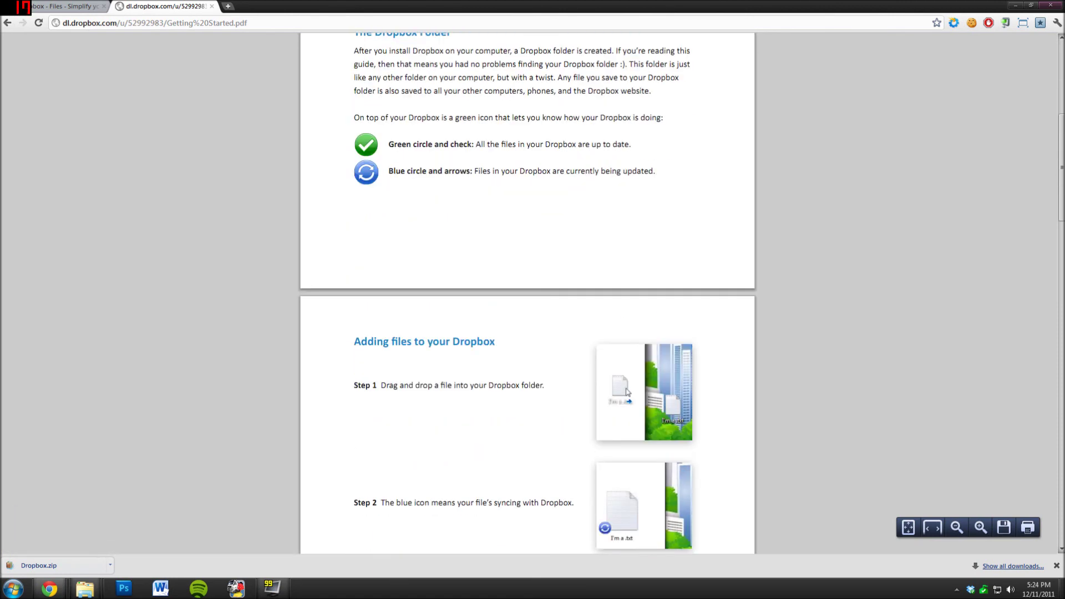
scroll(527, 293, "down", 5)
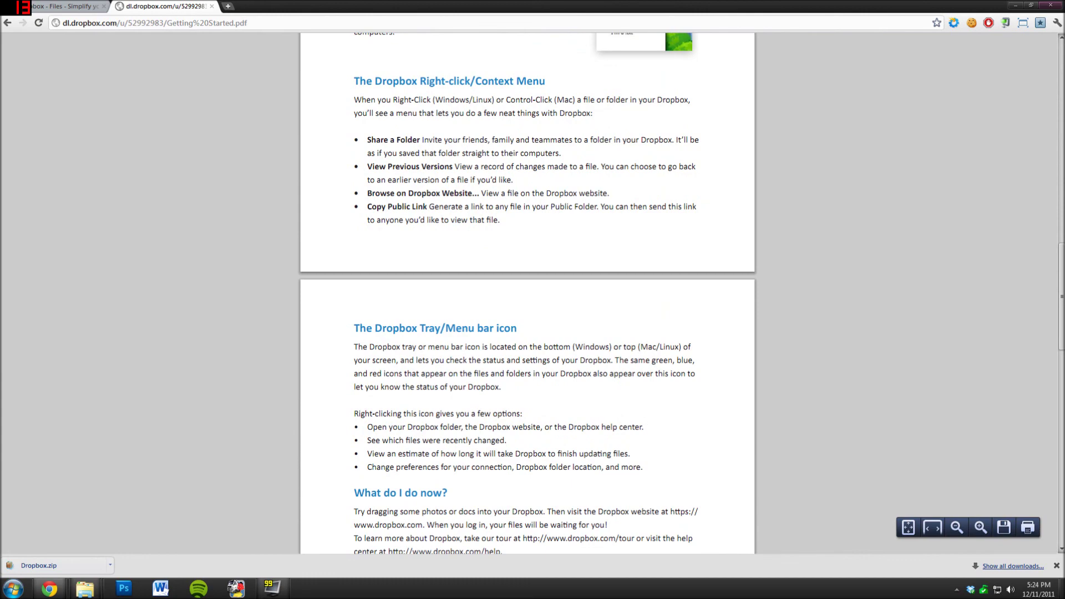
scroll(527, 293, "down", 16)
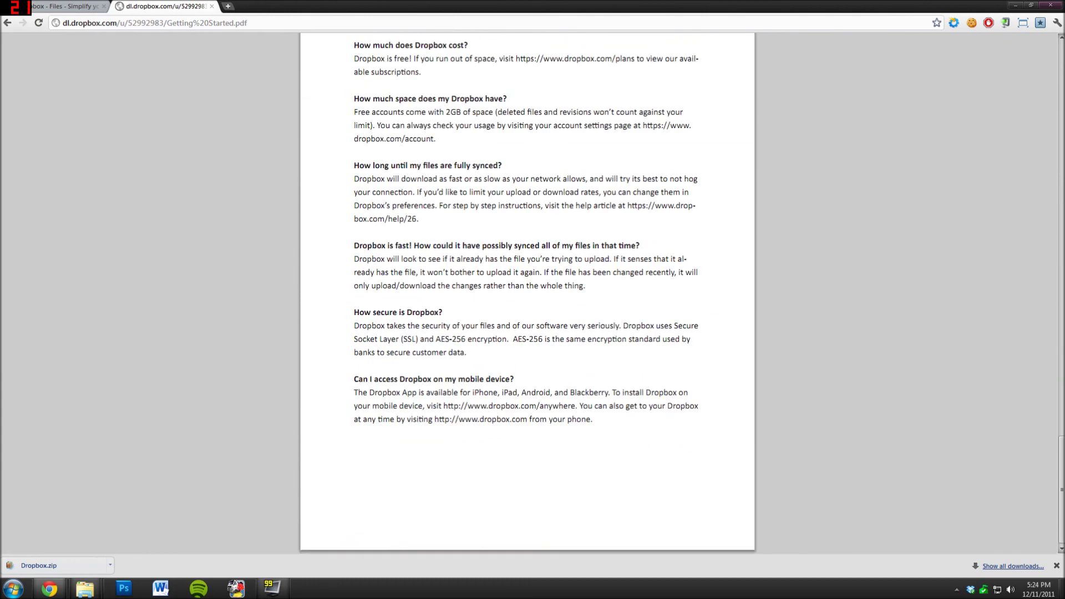
scroll(527, 293, "up", 20)
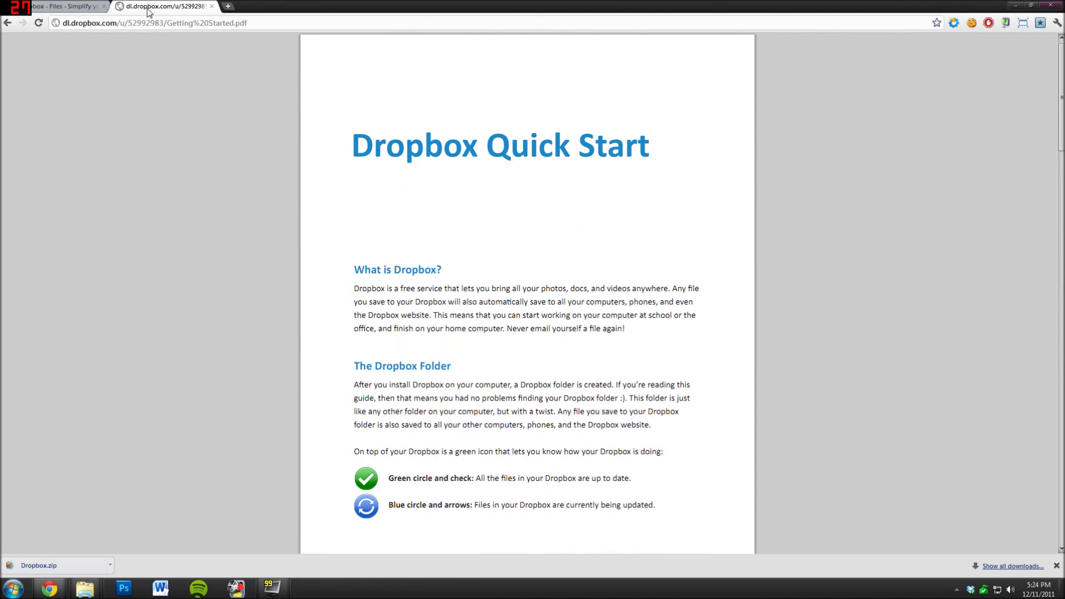
right_click(469, 179)
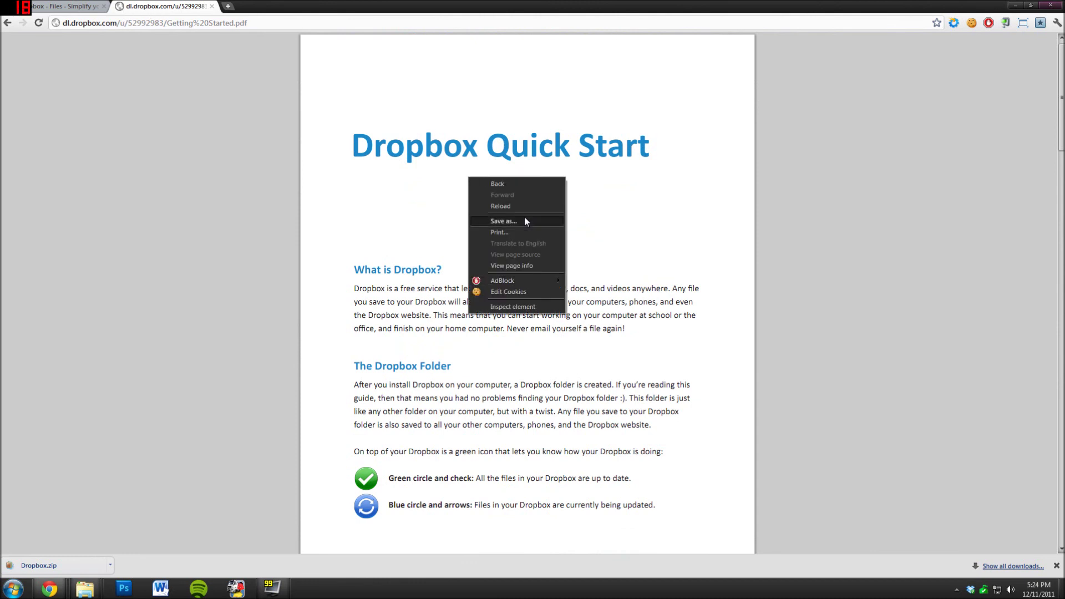
left_click(684, 198)
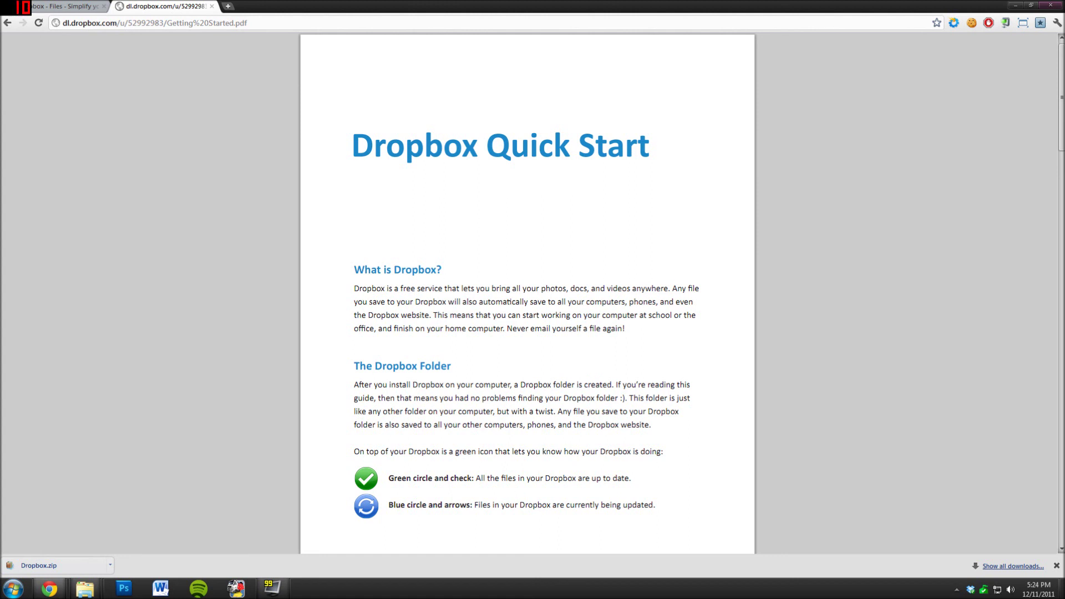
middle_click(186, 13)
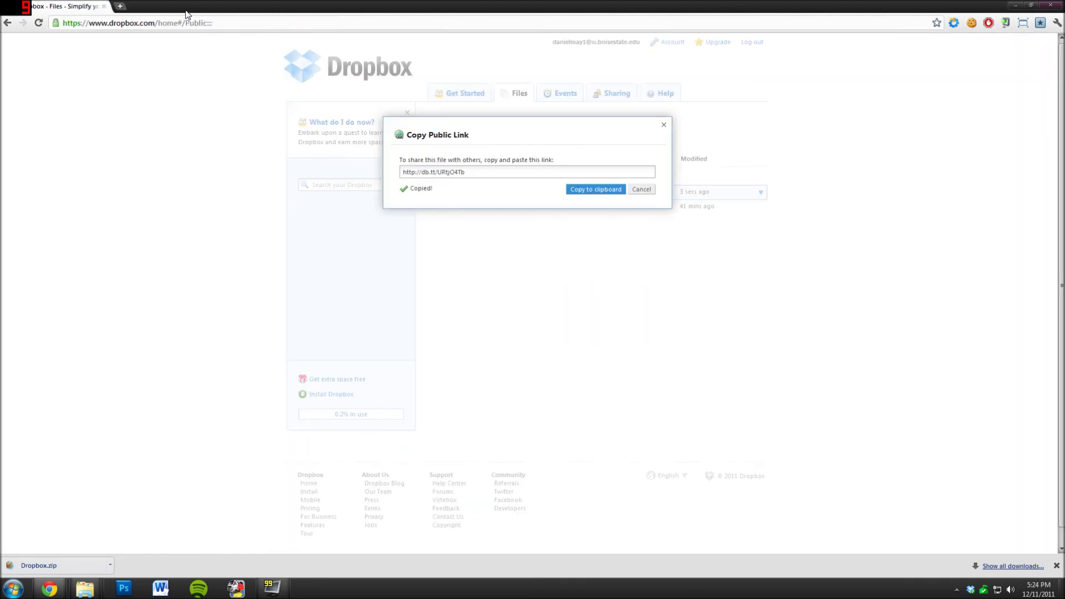
- Cancel the Copy Public Link dialog to return to the root Dropbox listing
left_click(642, 190)
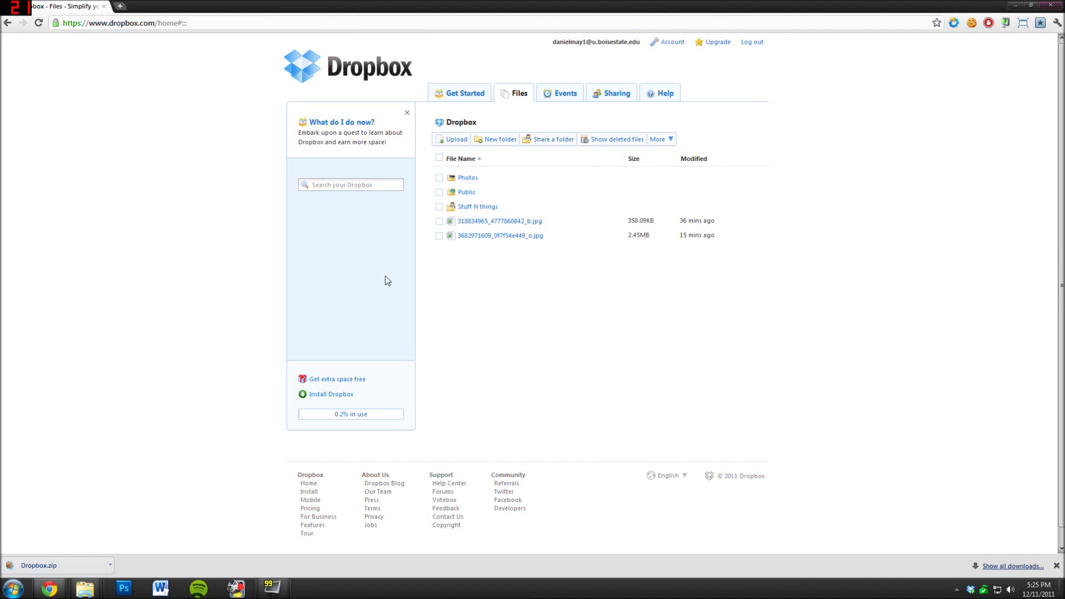
scroll(381, 262, "down", 1)
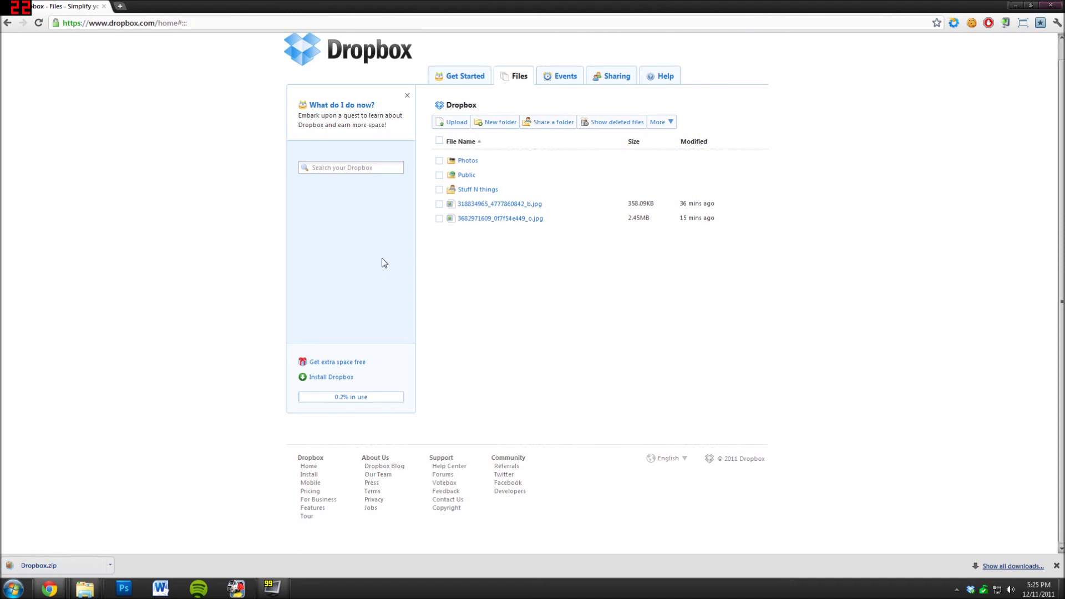
left_click(348, 364)
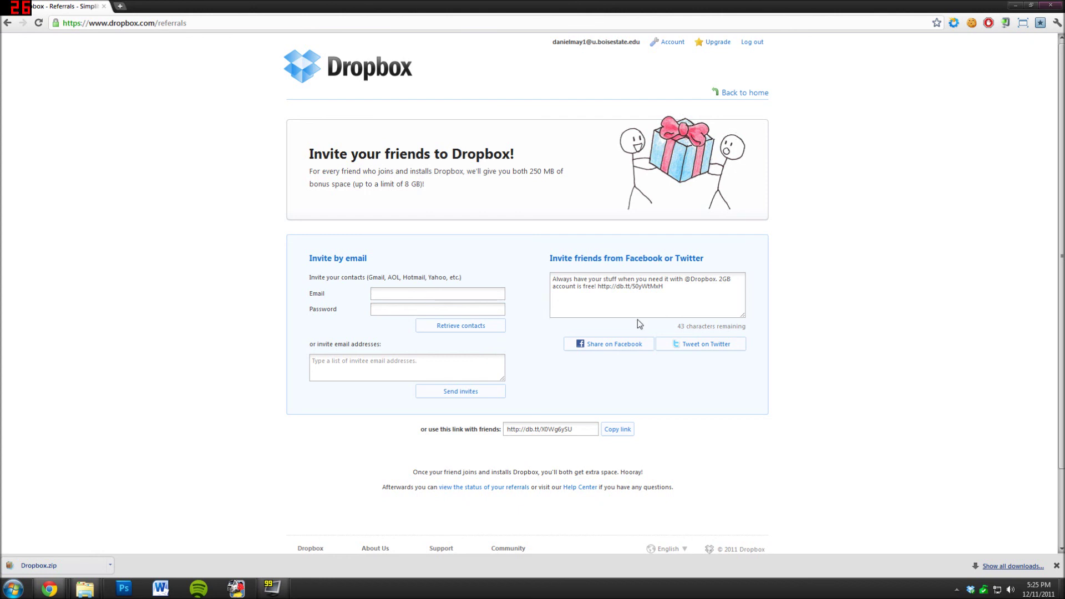
left_click(664, 288)
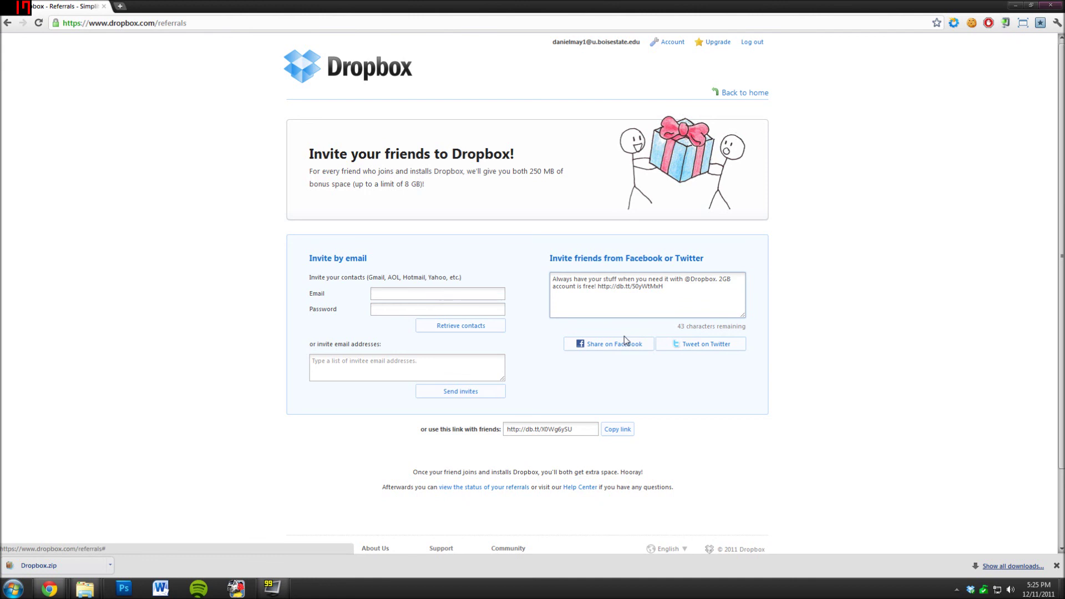
left_click(631, 370)
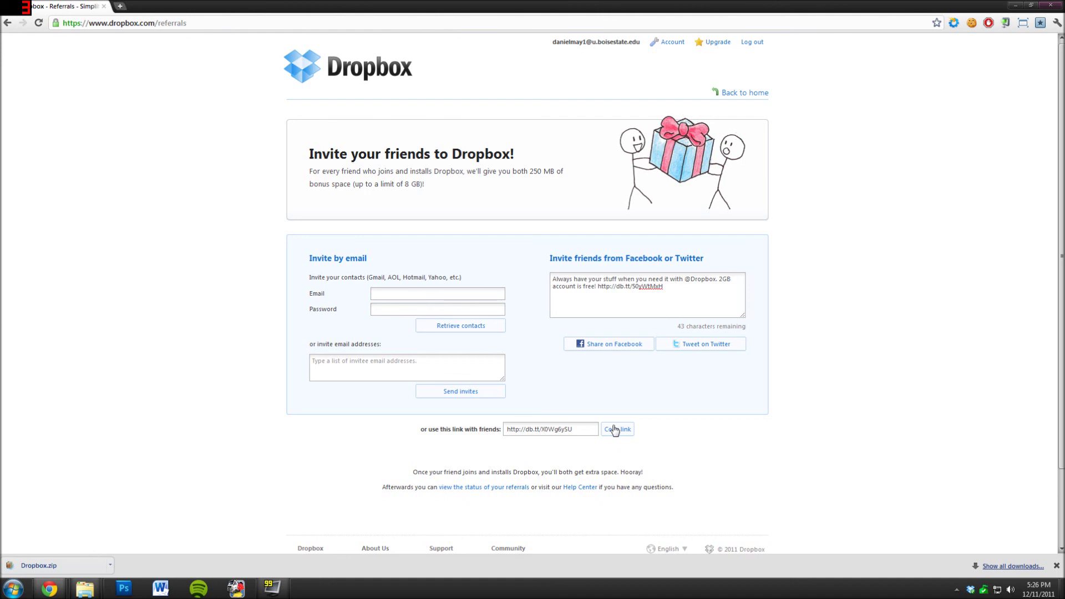
left_click(756, 94)
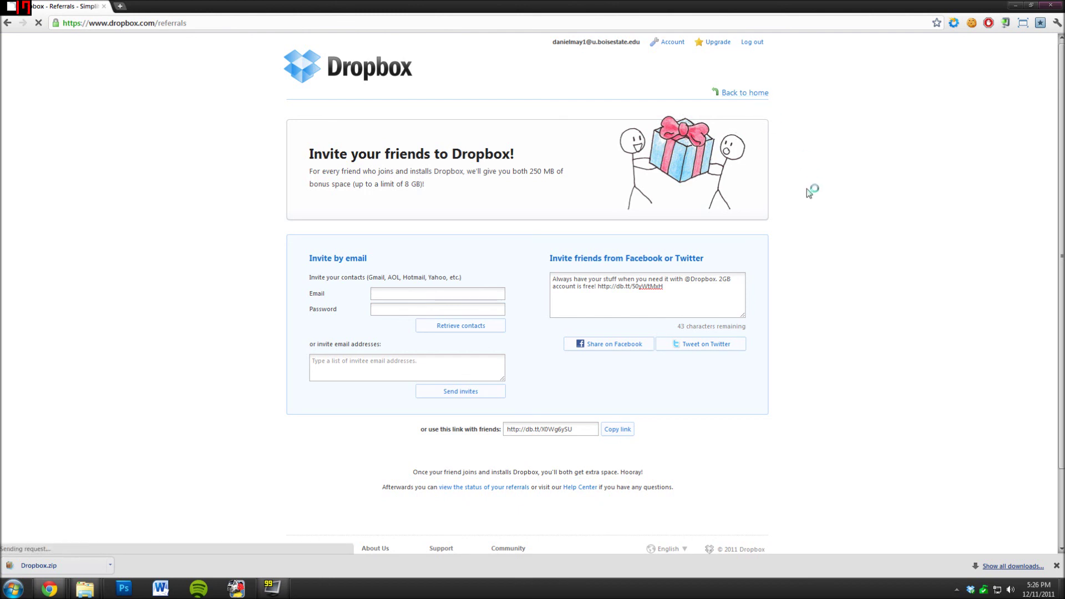